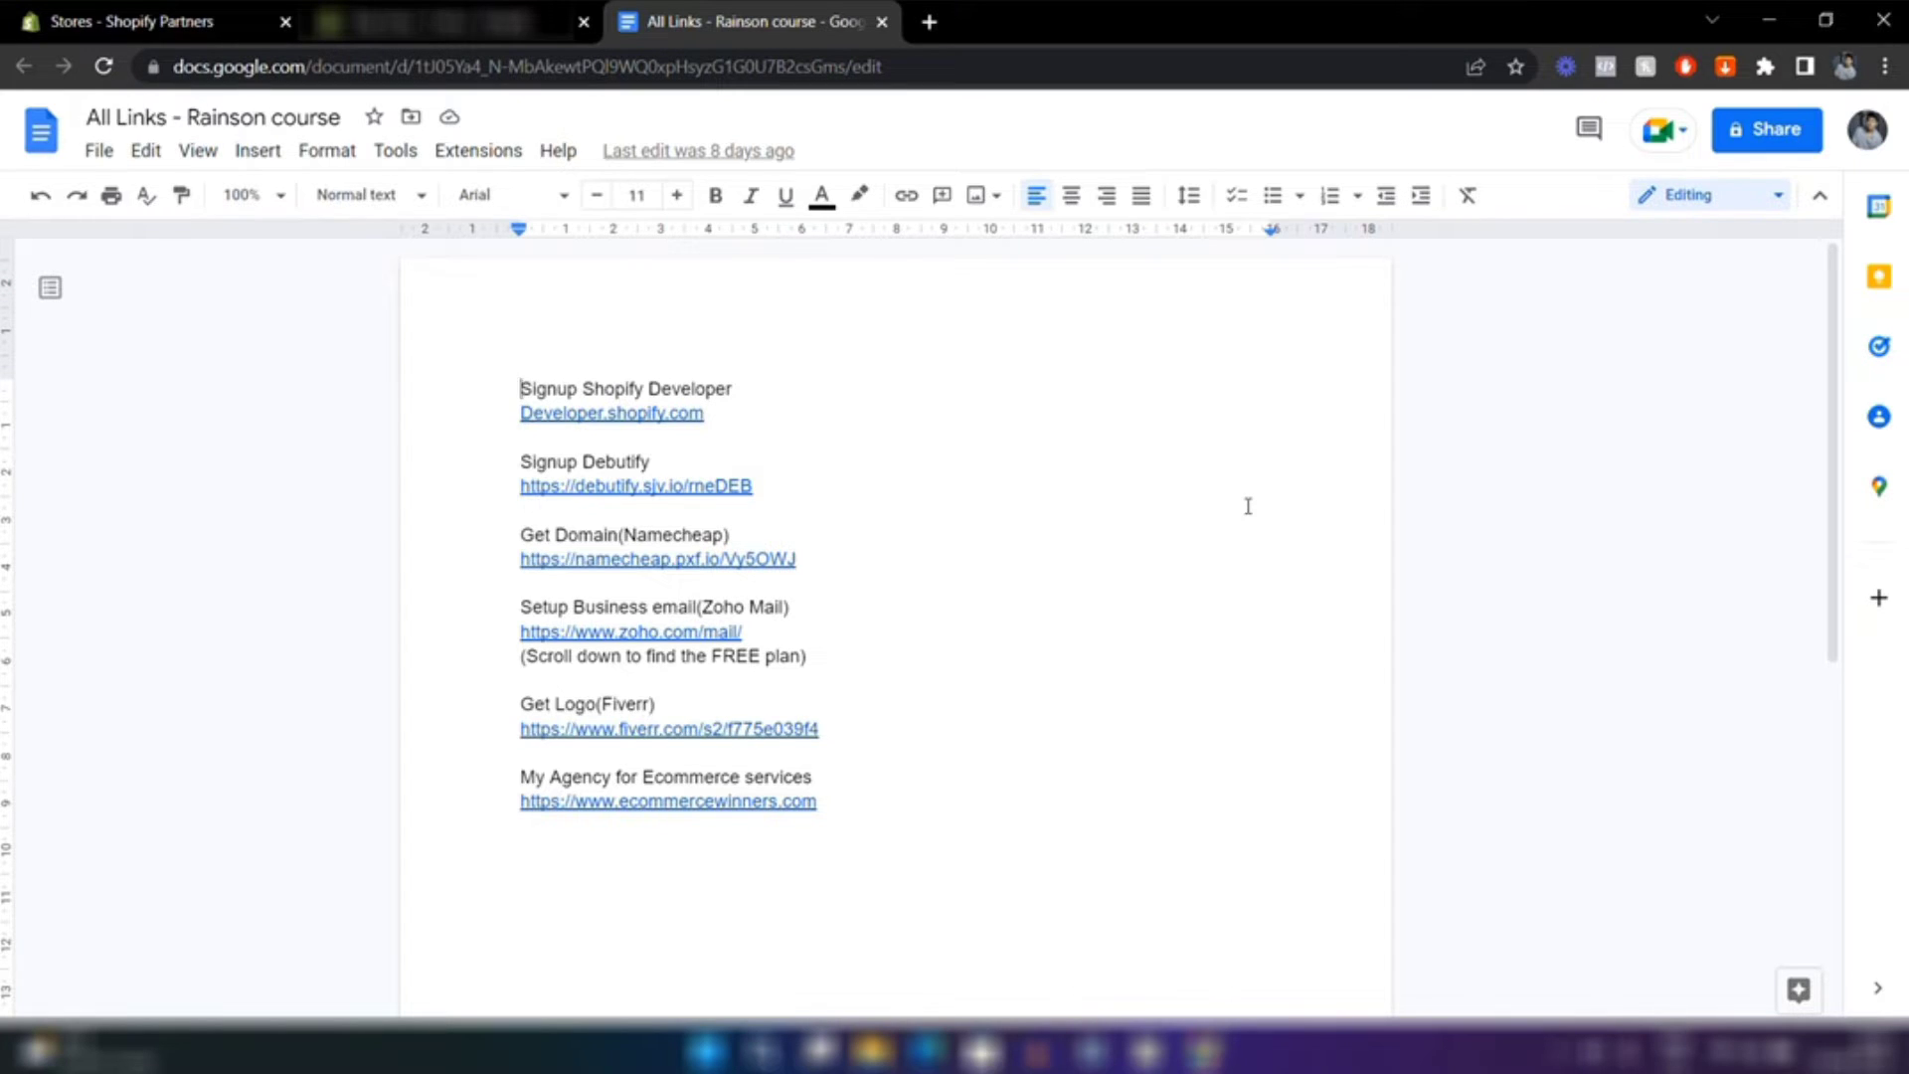
pyautogui.click(599, 634)
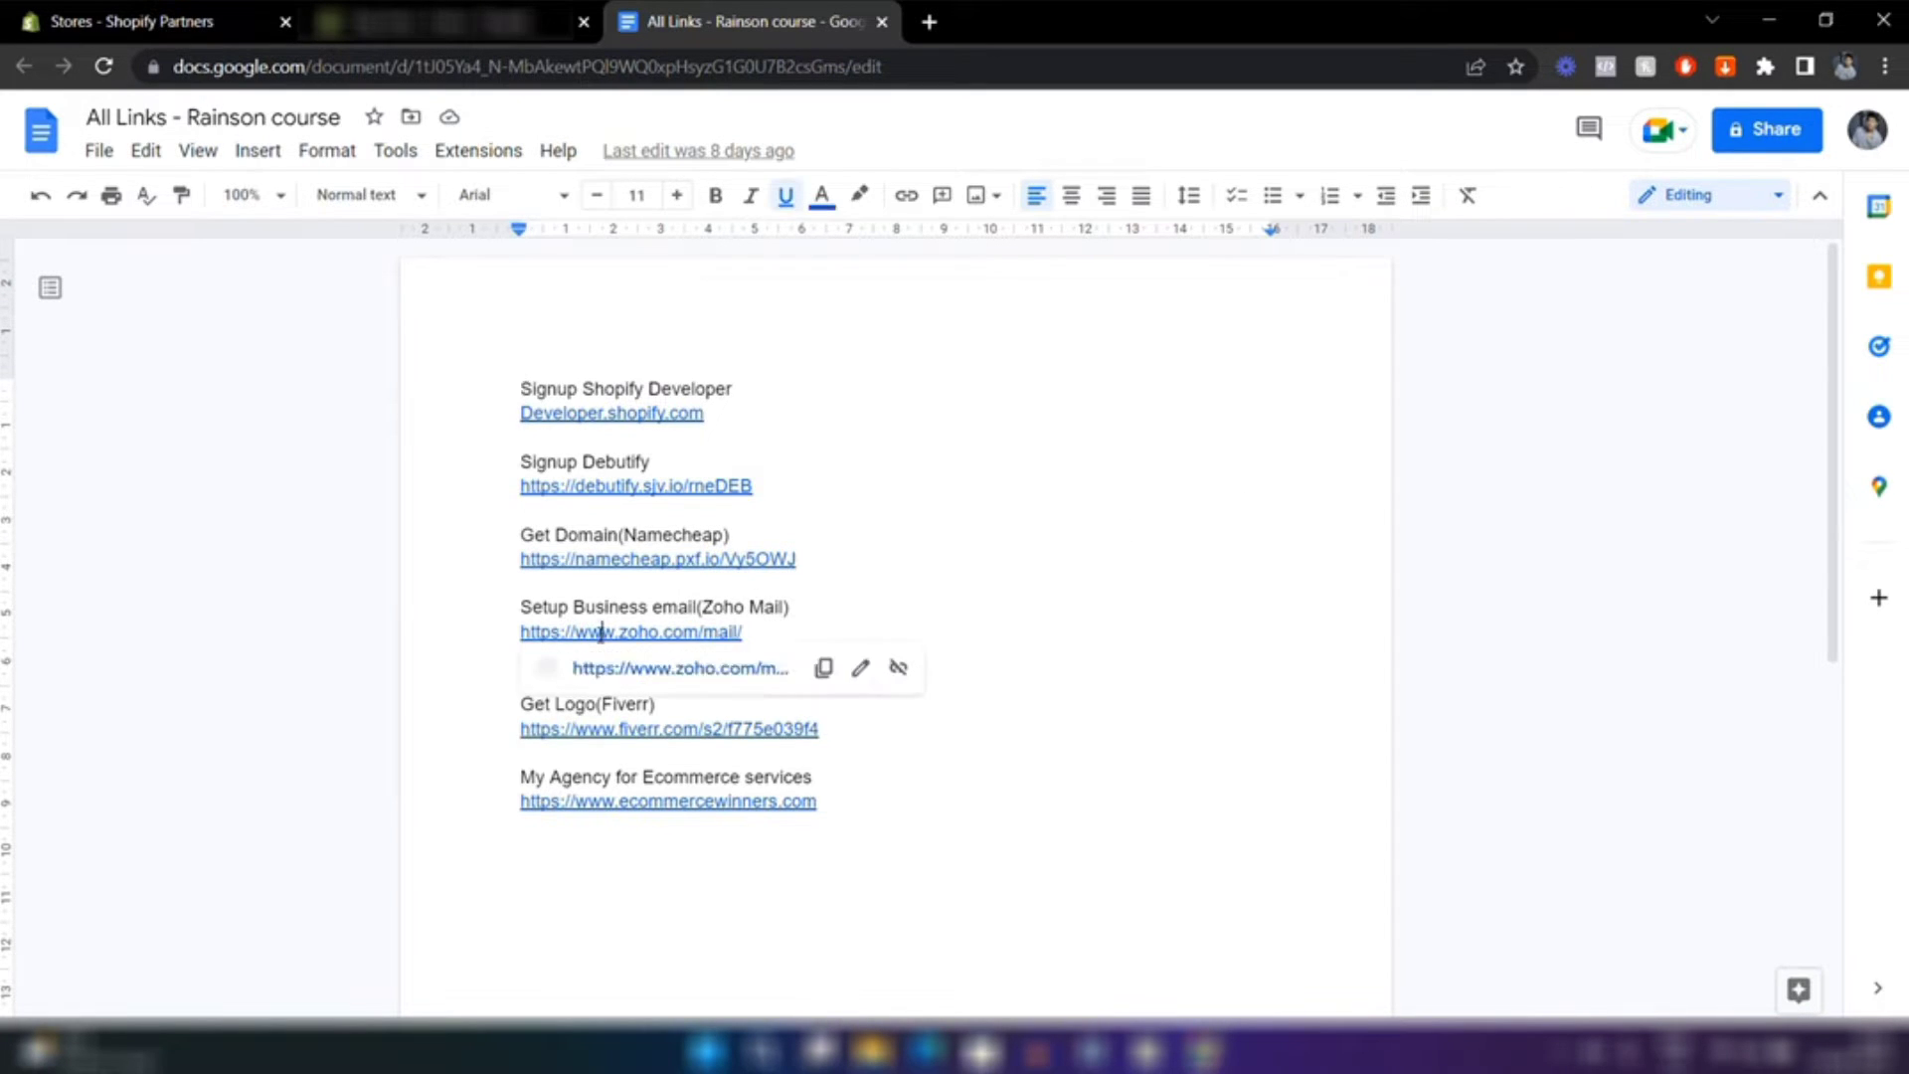
pyautogui.click(642, 673)
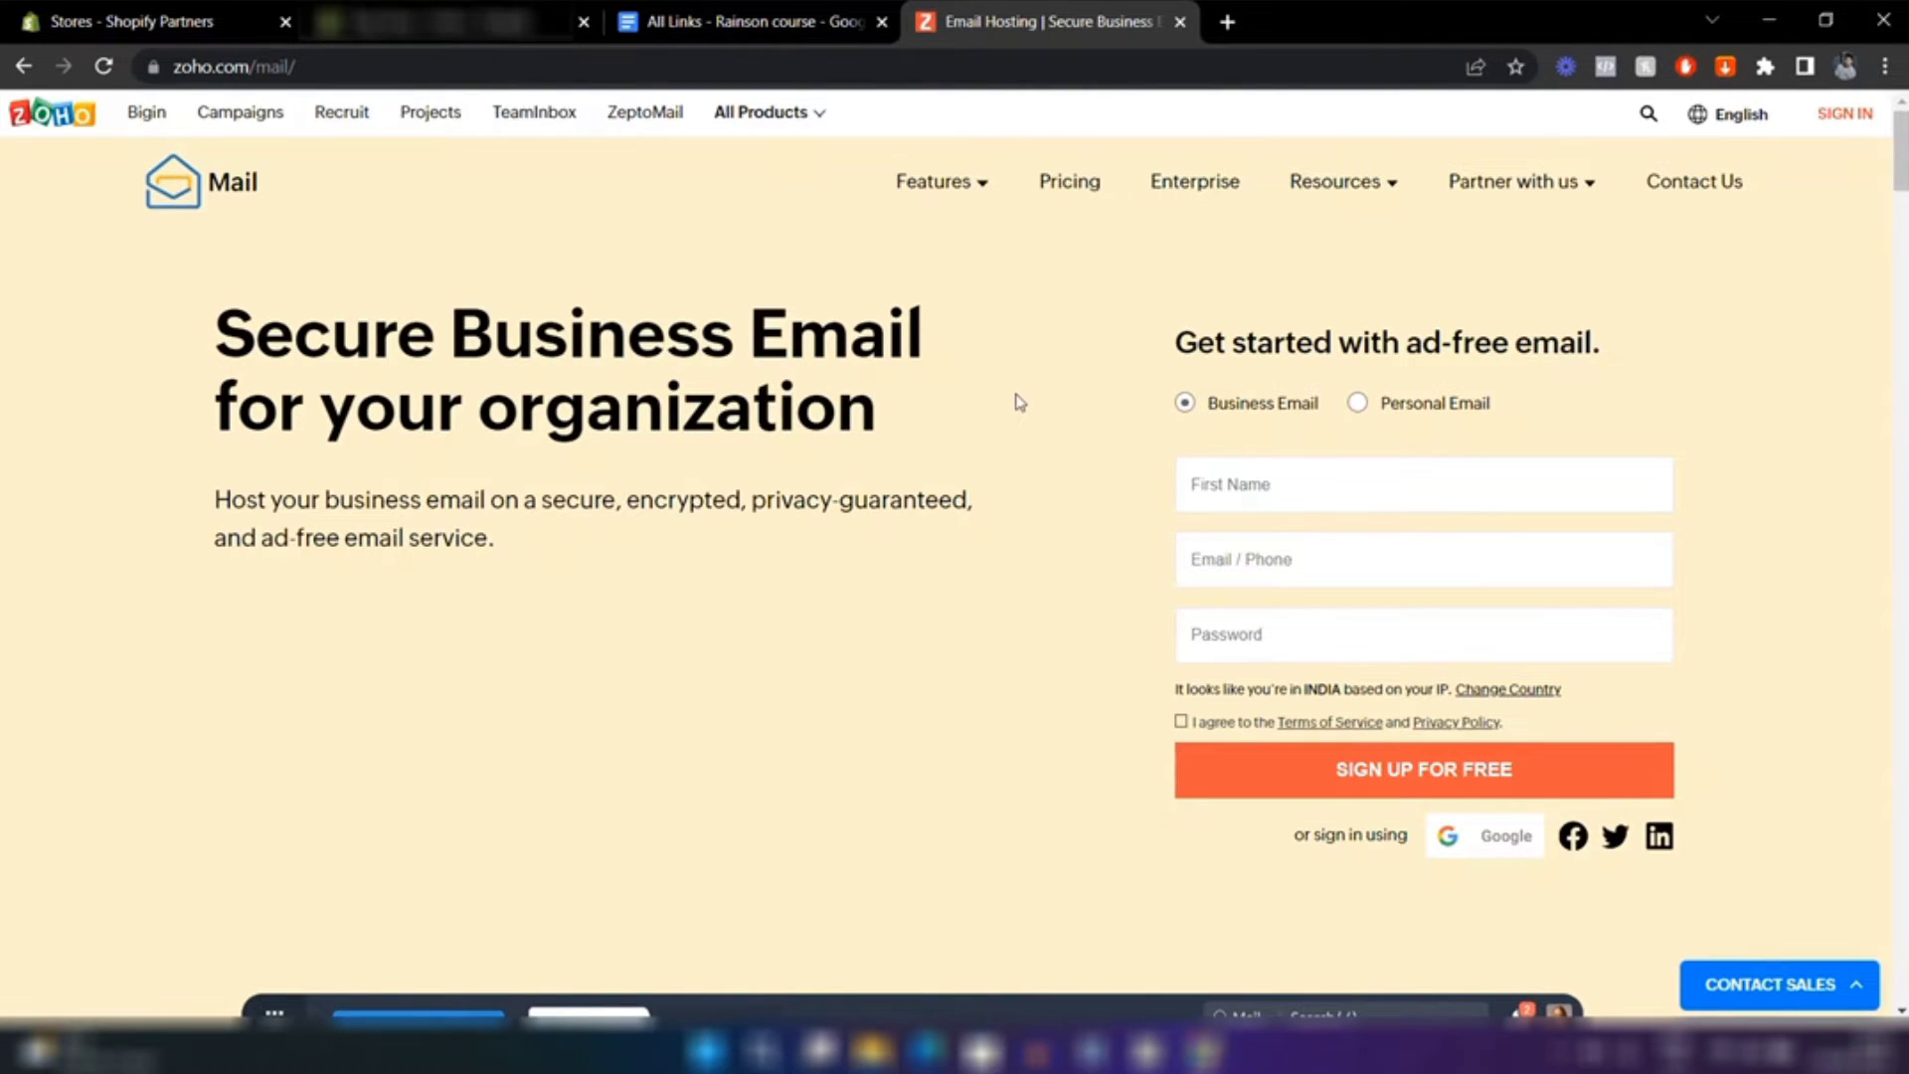
# On the Zoho Mail pricing page, choose SIGN UP NOW on the Forever Free Plan
pyautogui.click(1052, 191)
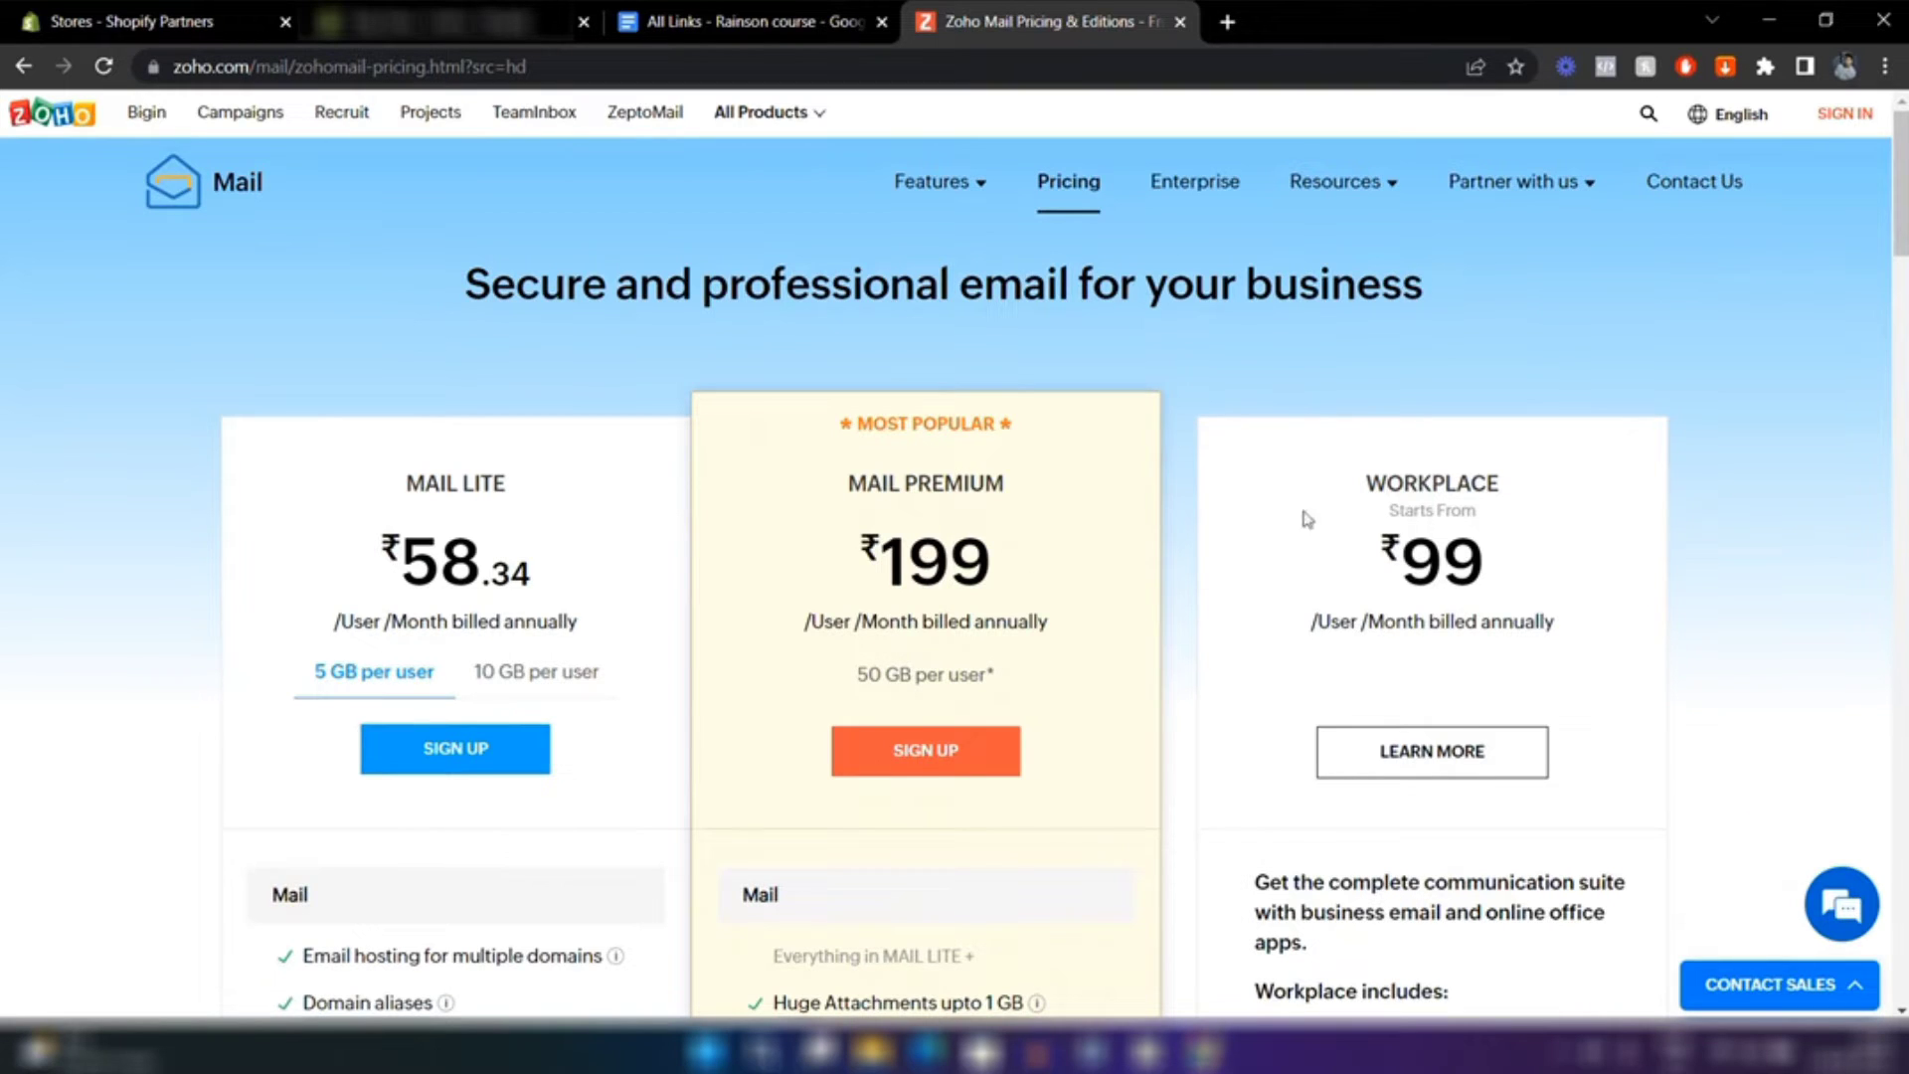
pyautogui.scroll(-3, 1223, 516)
pyautogui.scroll(-13, 1225, 517)
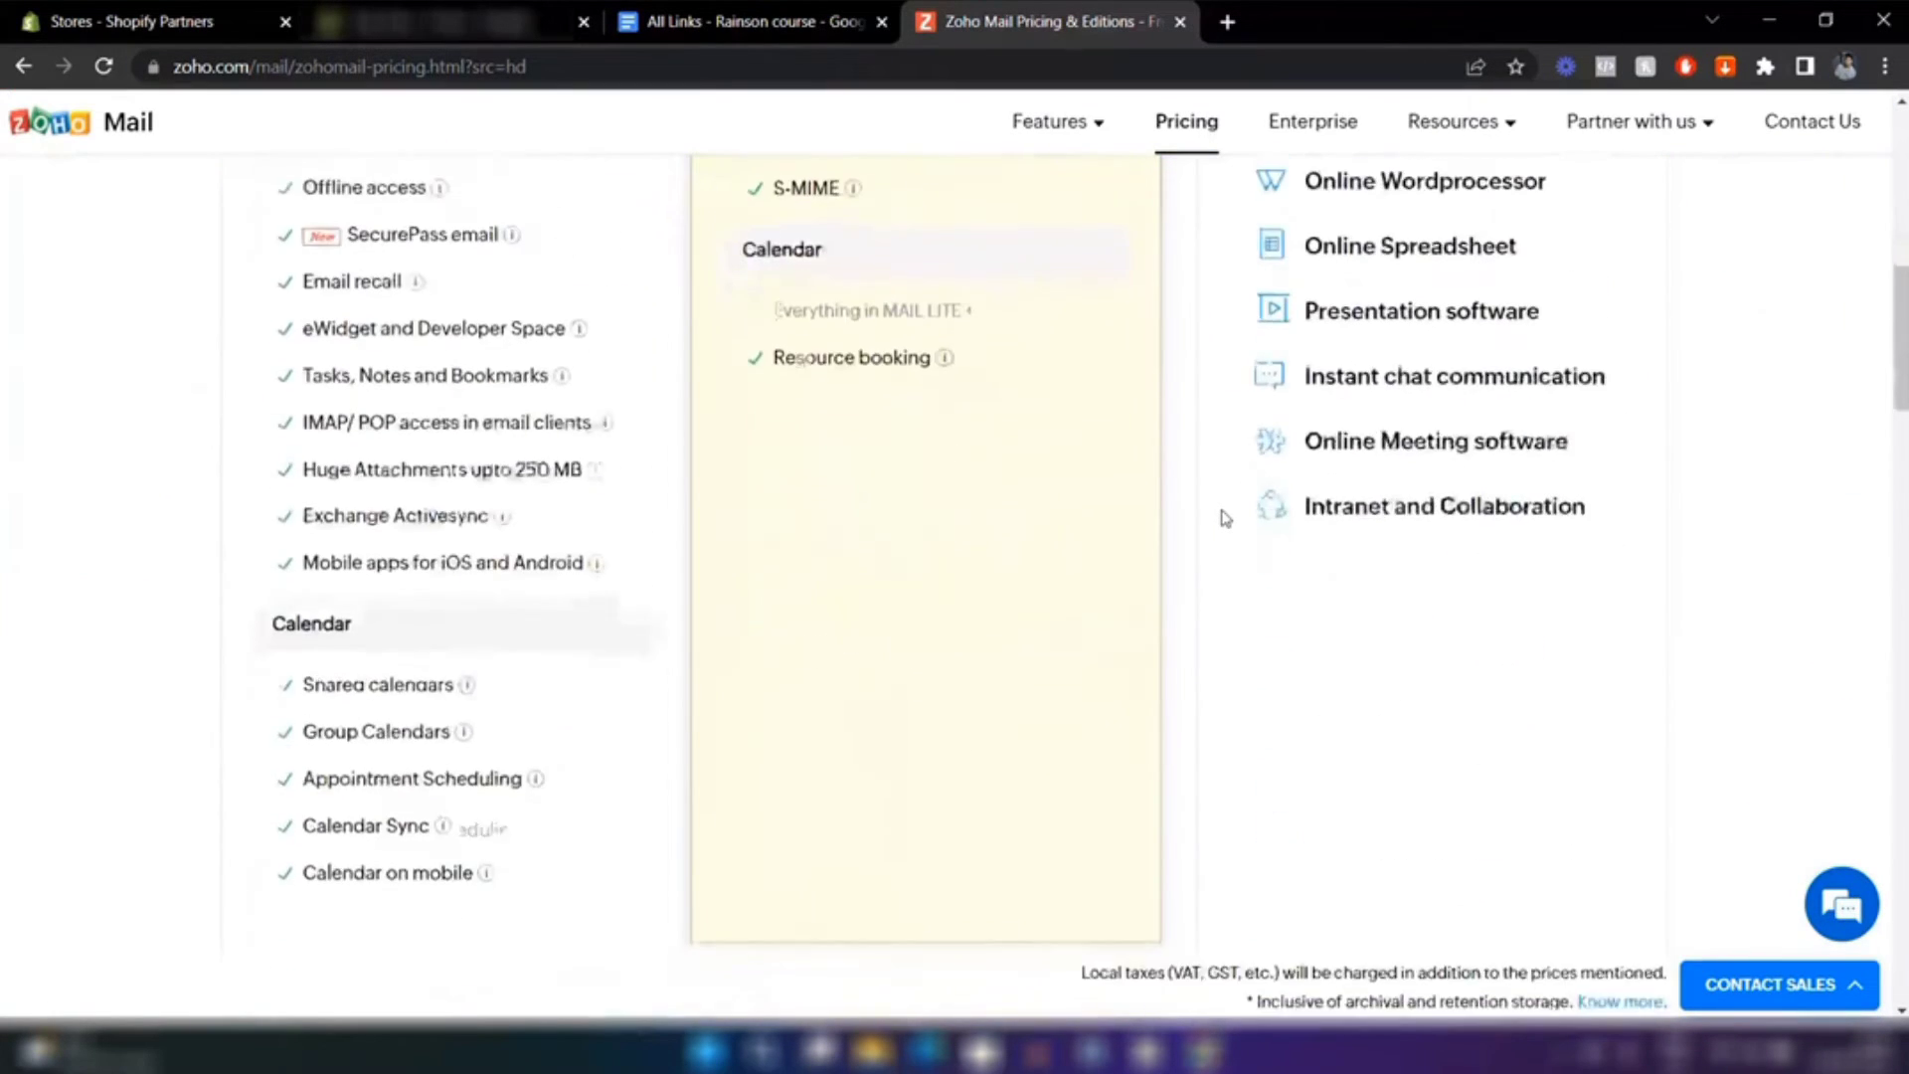
pyautogui.scroll(-5, 1225, 517)
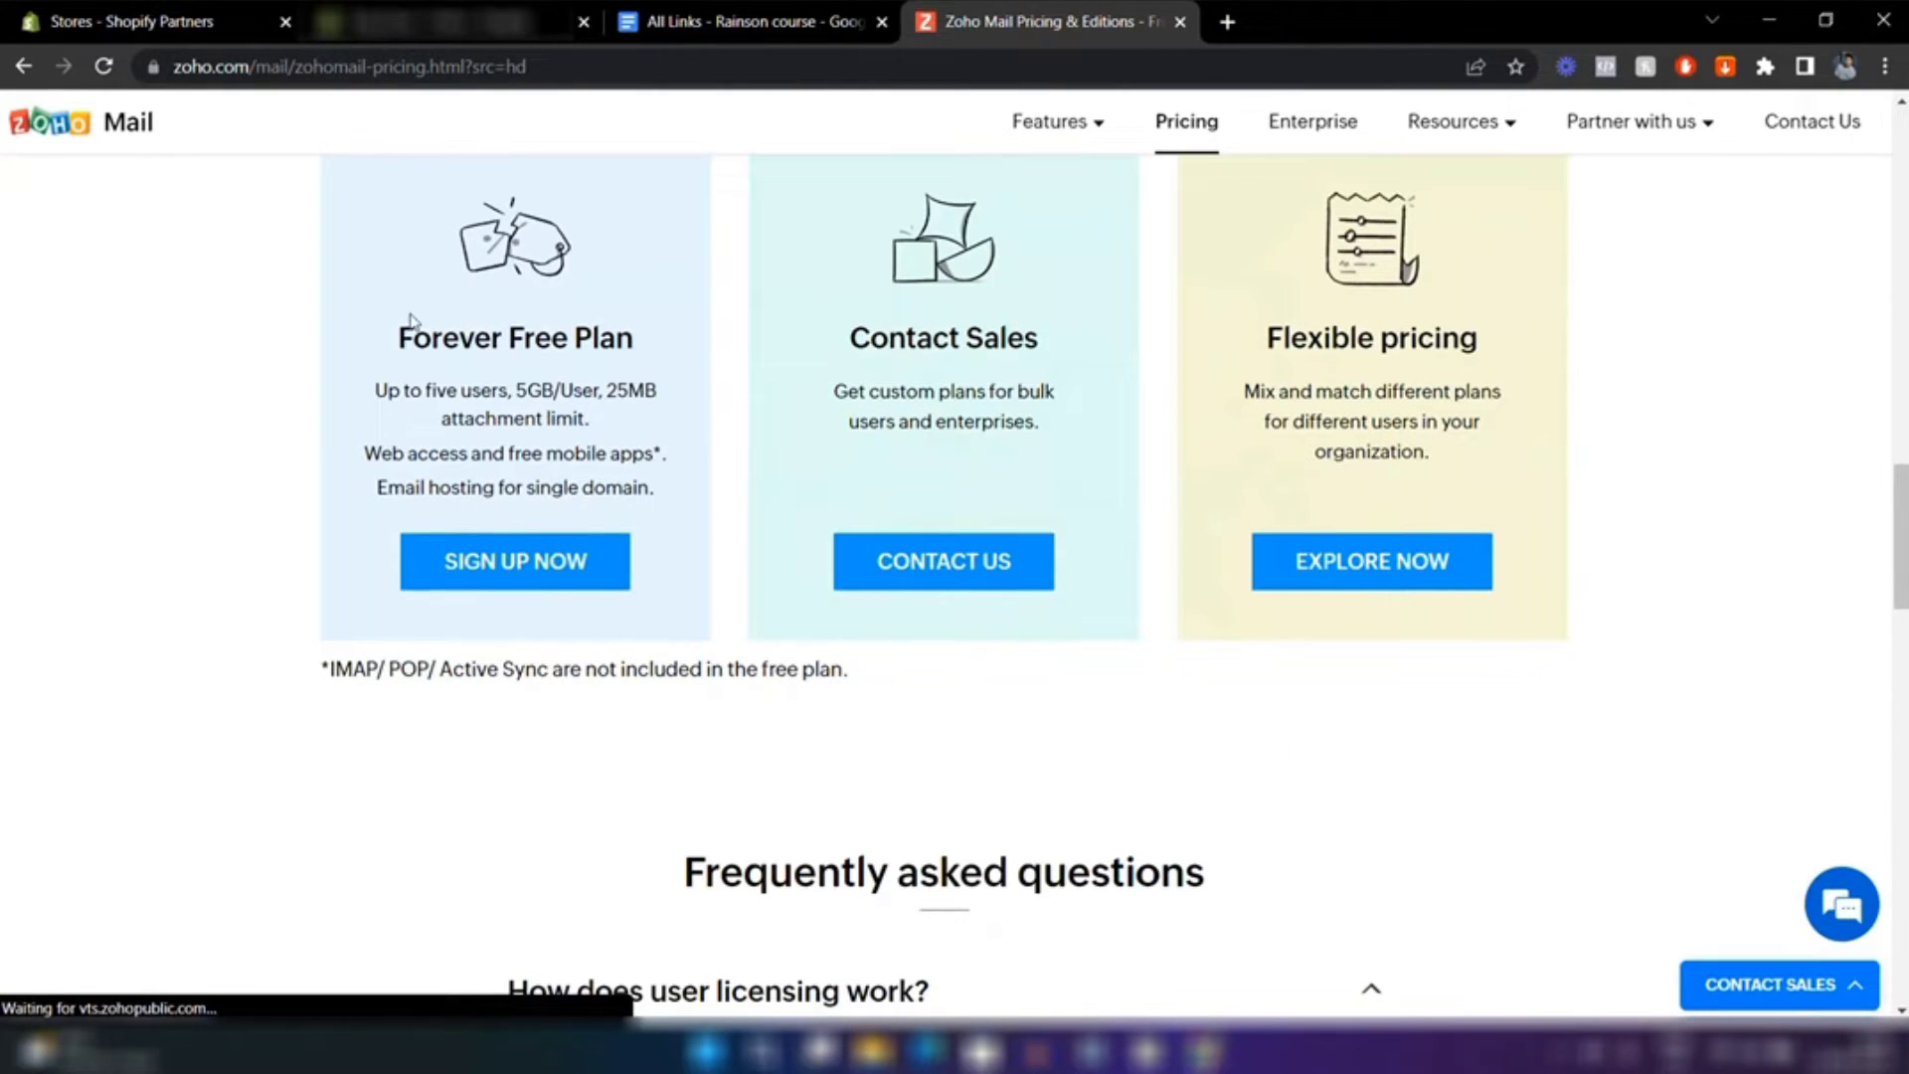
pyautogui.click(560, 582)
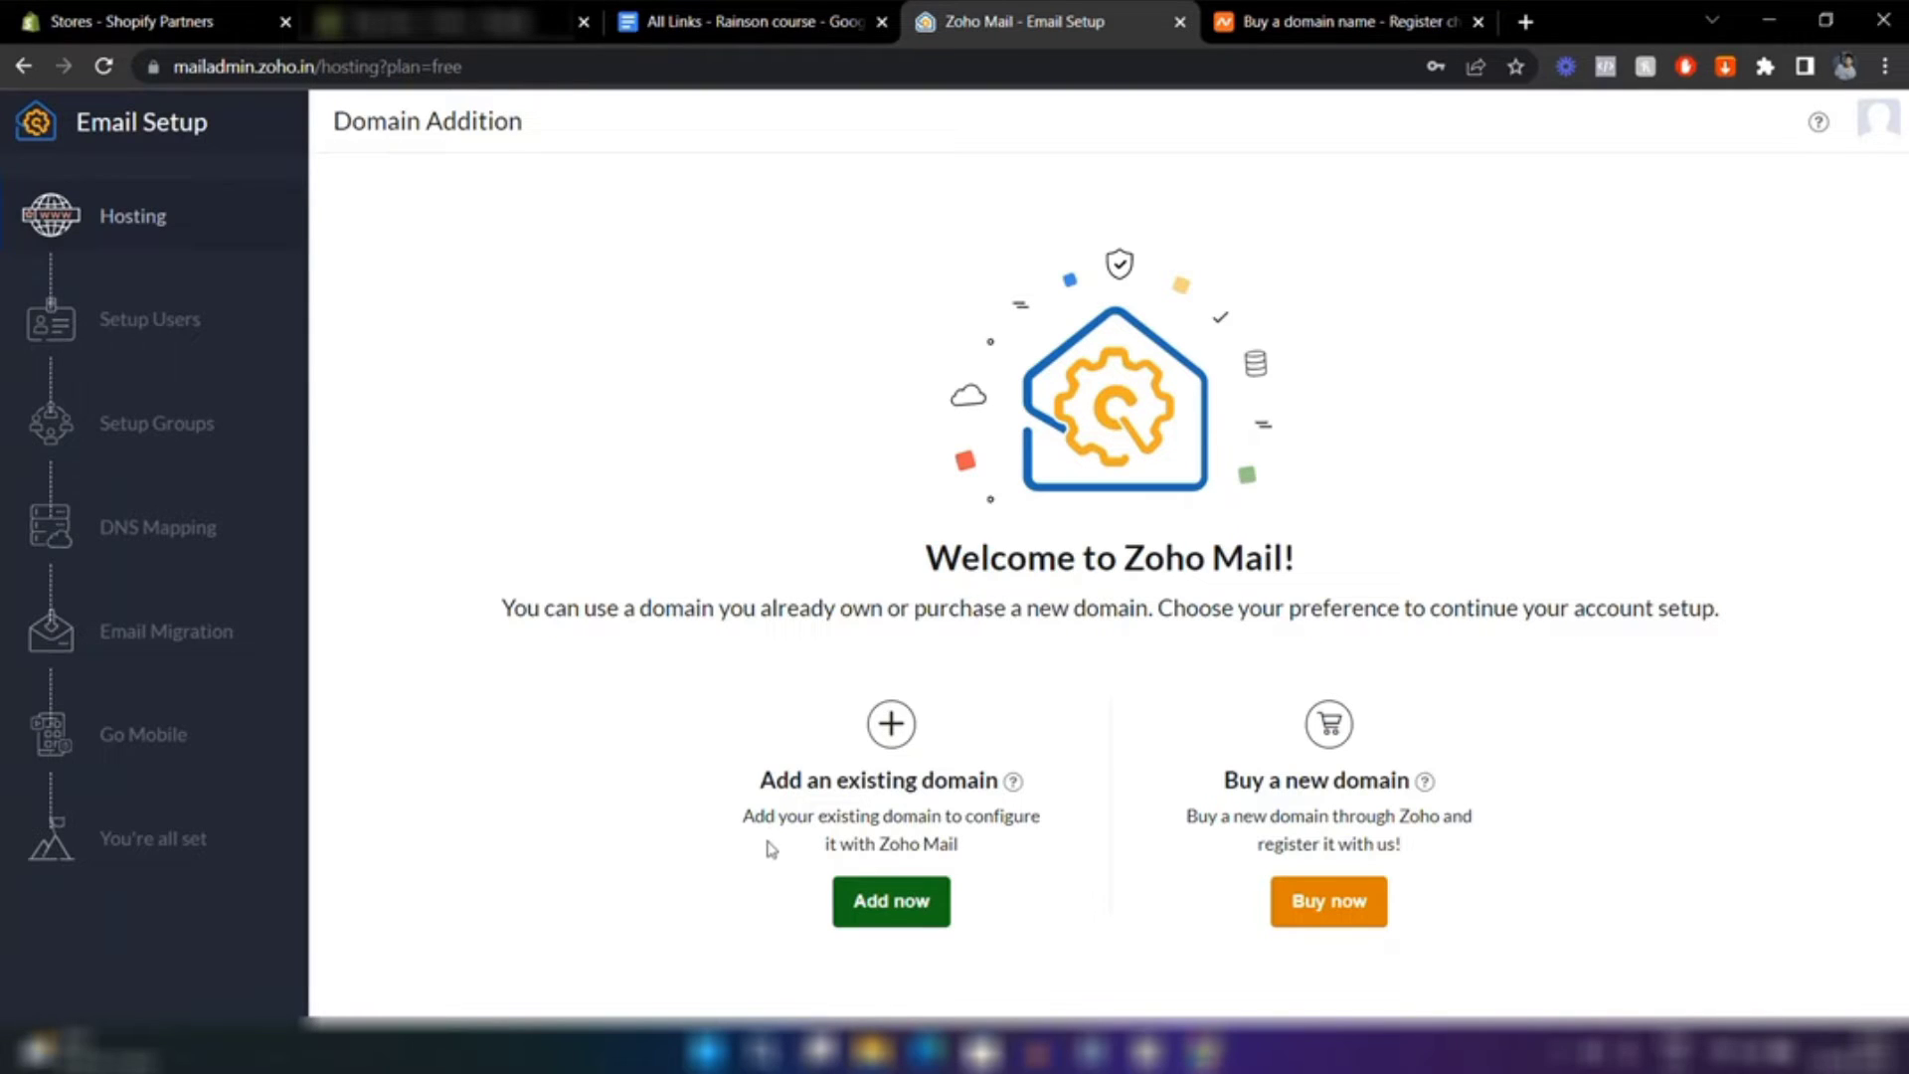
pyautogui.click(892, 905)
pyautogui.write('www.septemver.com')
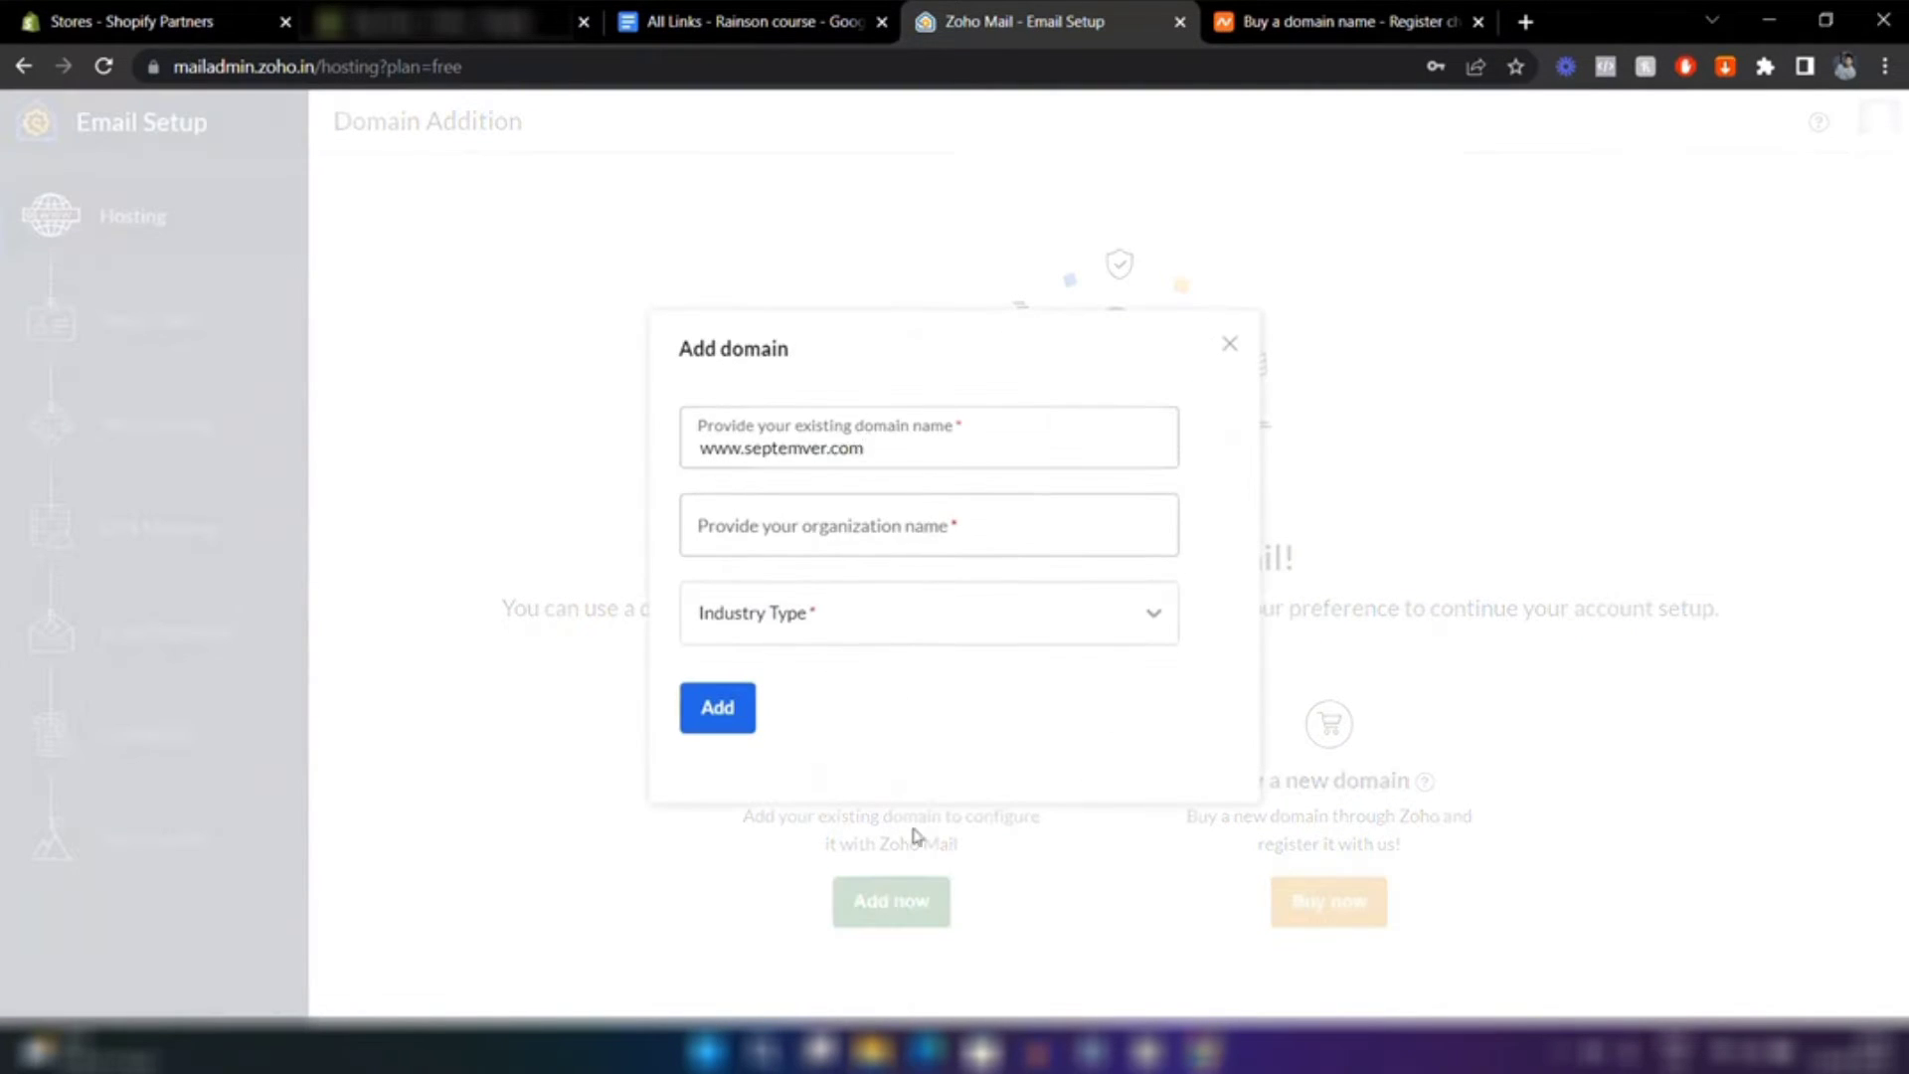
pyautogui.click(912, 537)
pyautogui.write('Septemver')
pyautogui.click(900, 612)
pyautogui.scroll(-2, 867, 807)
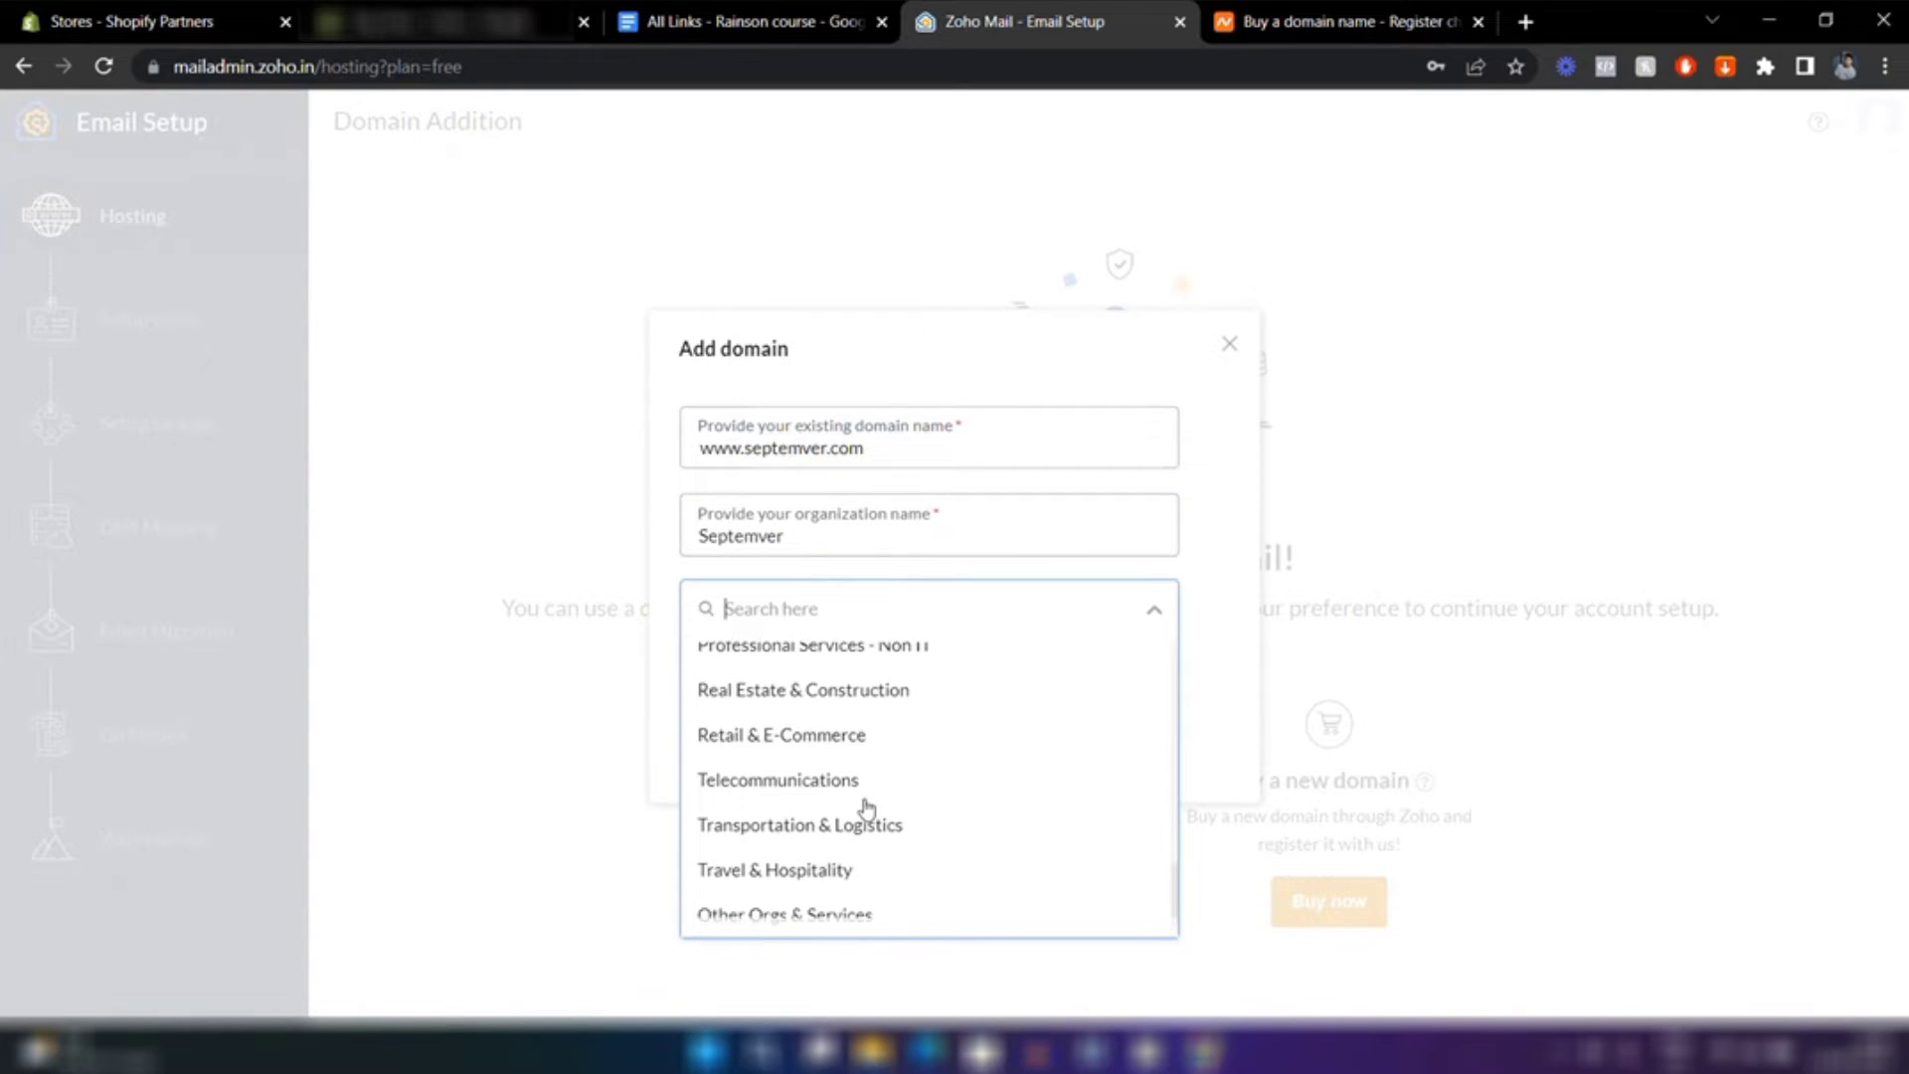
pyautogui.click(749, 741)
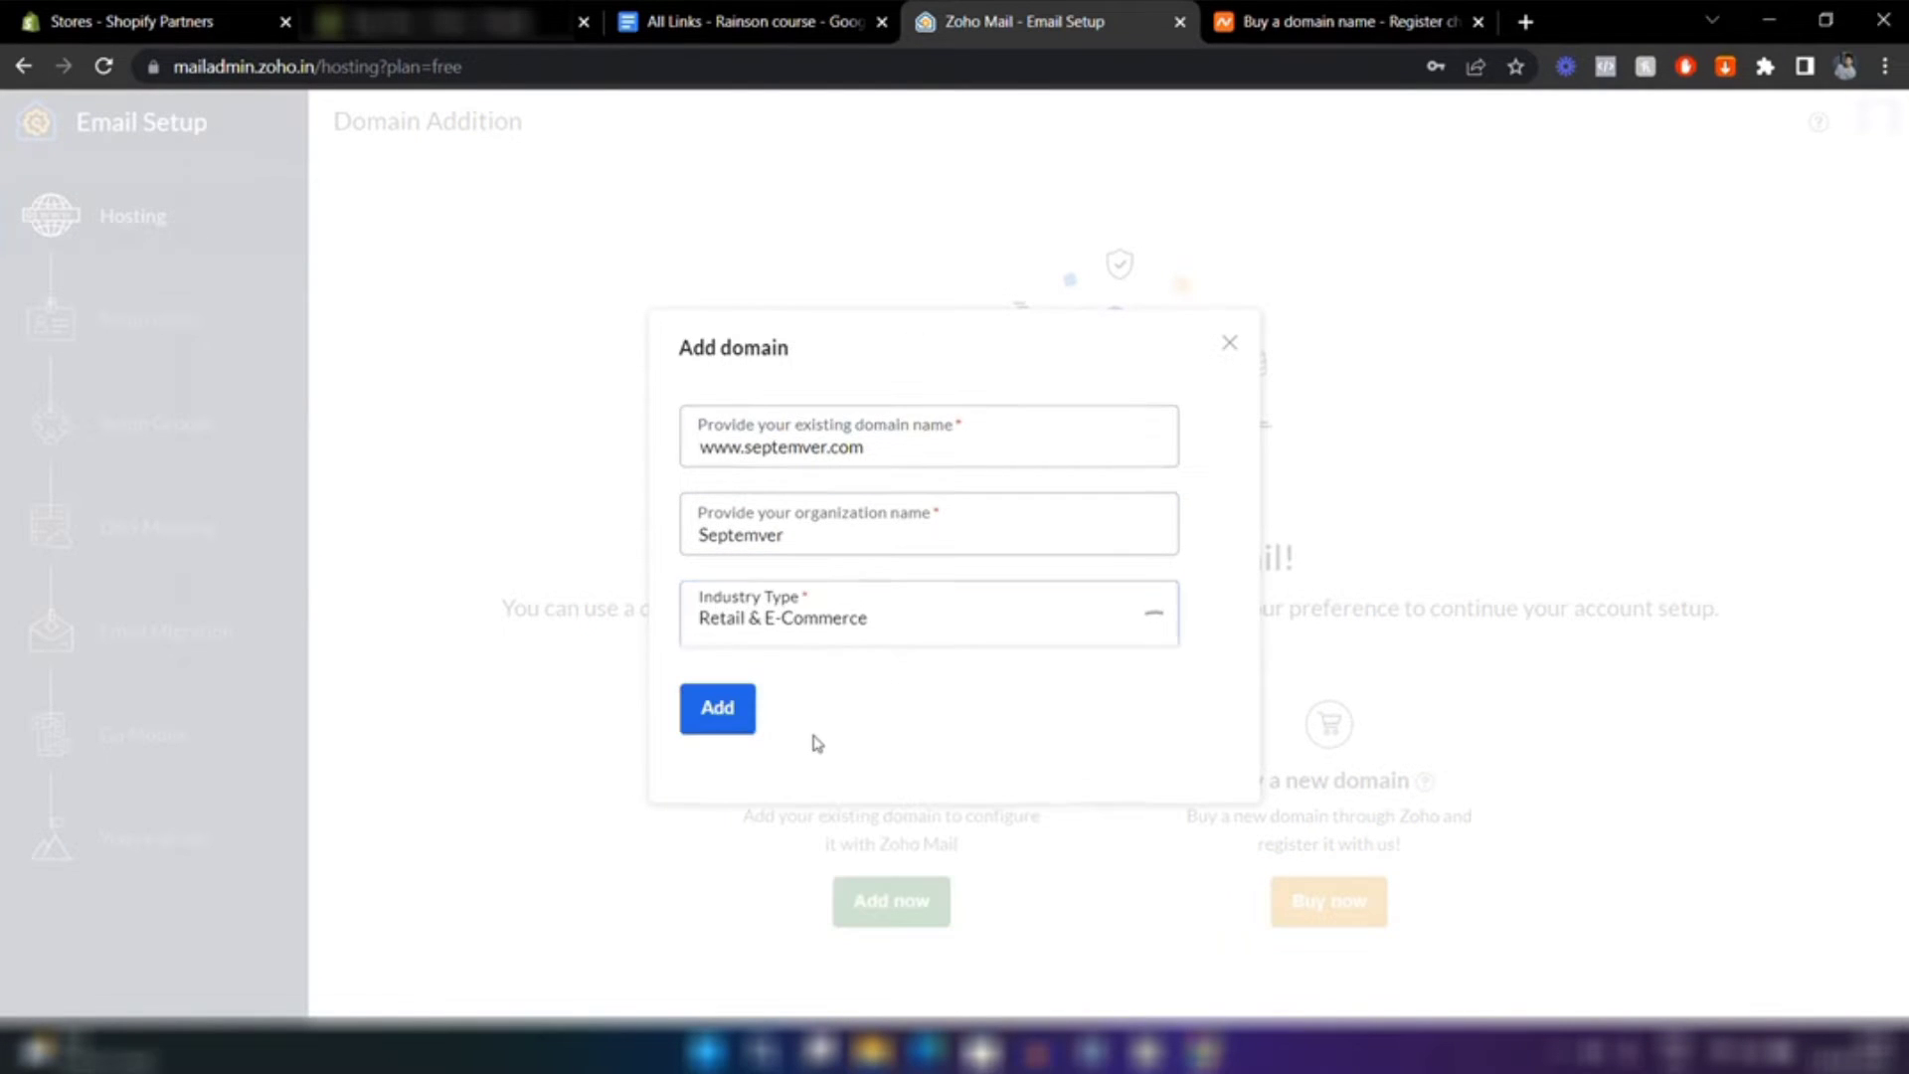
# Add the domain and proceed to its TXT-record verification instructions
pyautogui.click(715, 729)
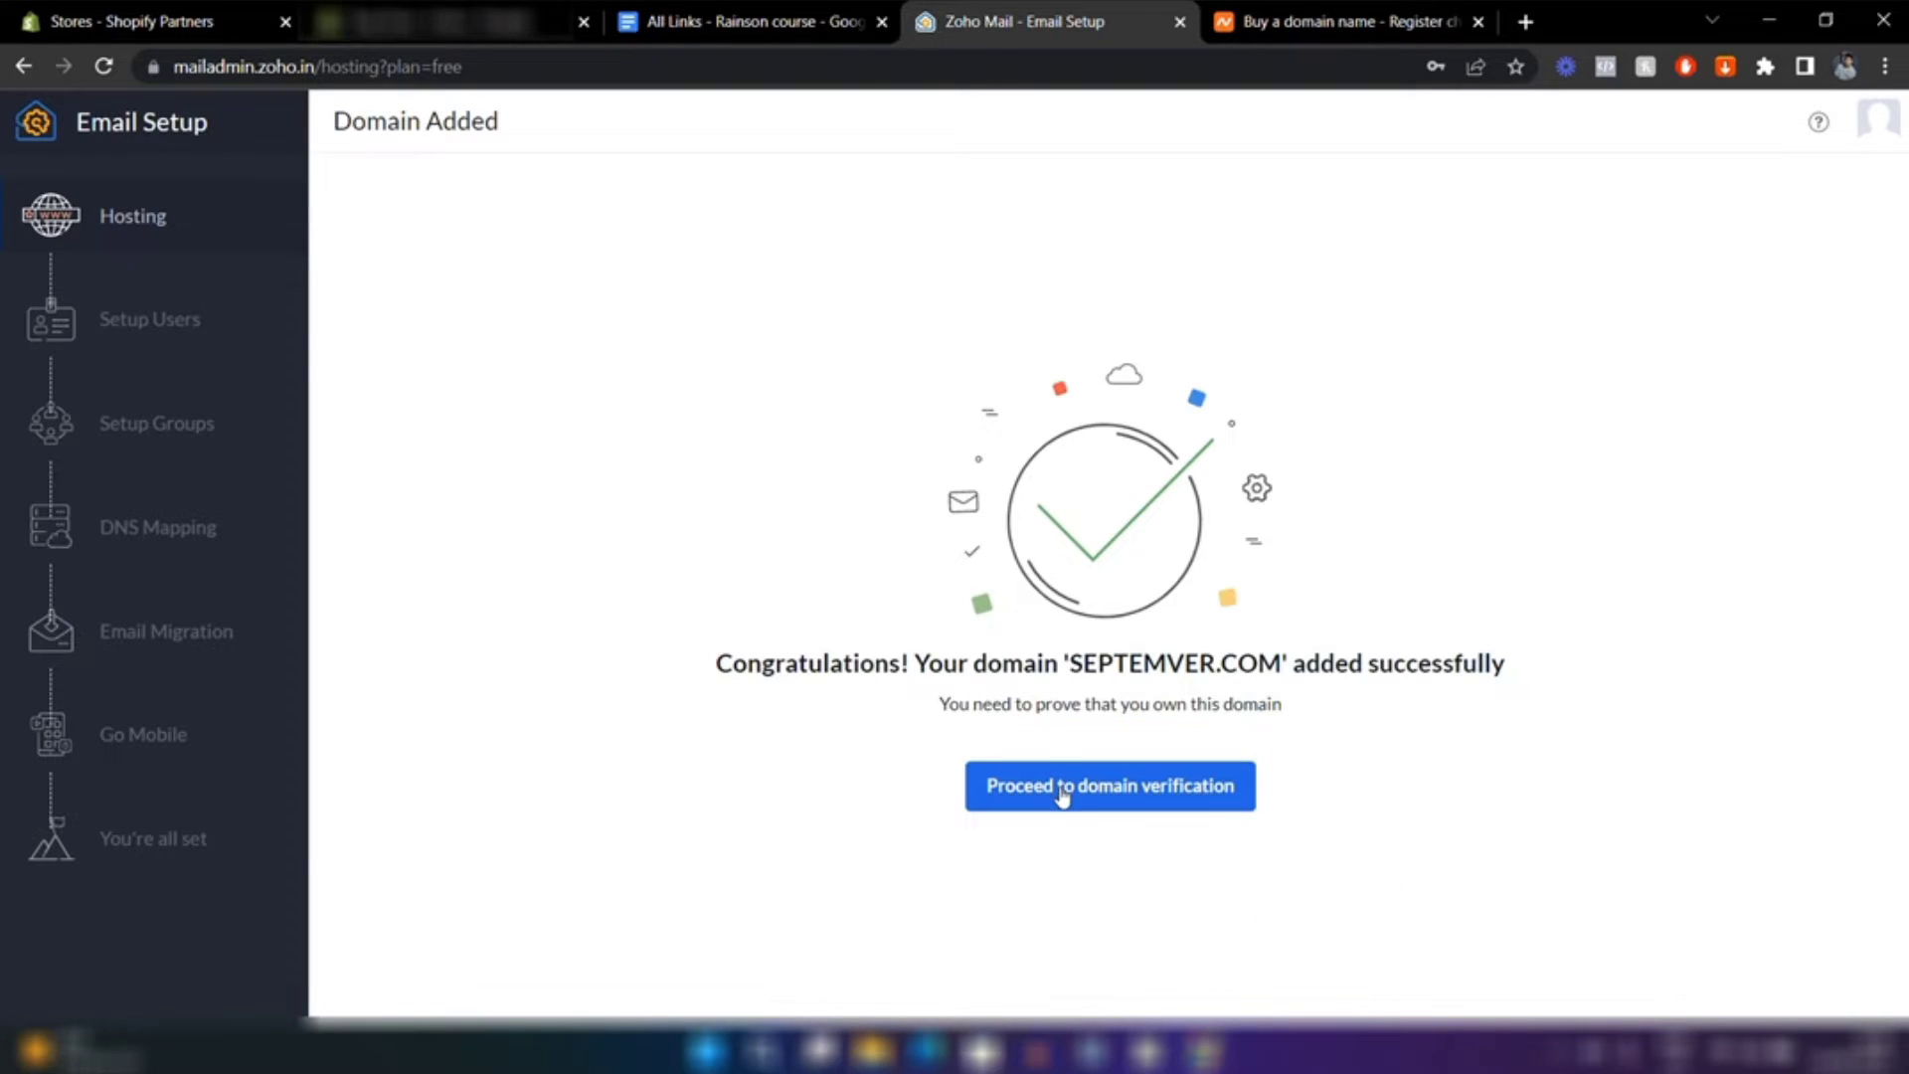
pyautogui.click(1060, 793)
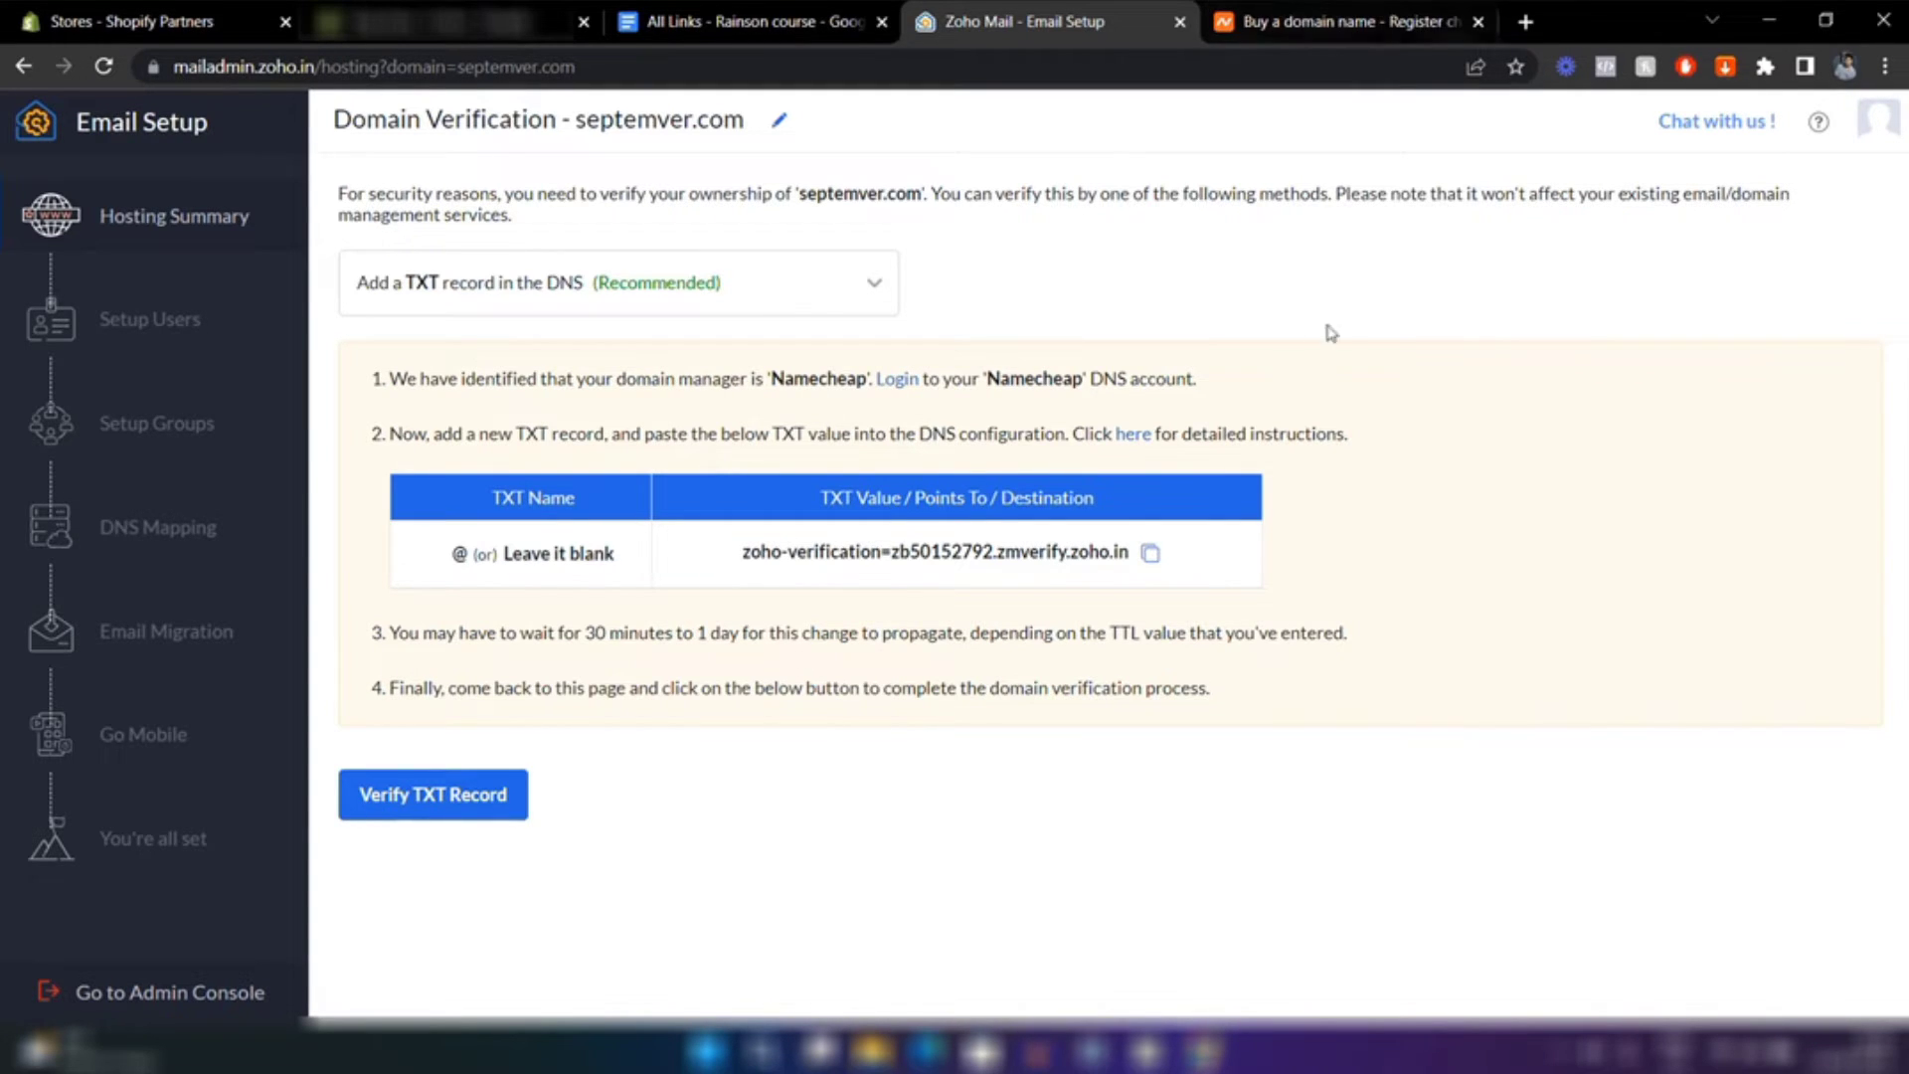
pyautogui.click(1353, 12)
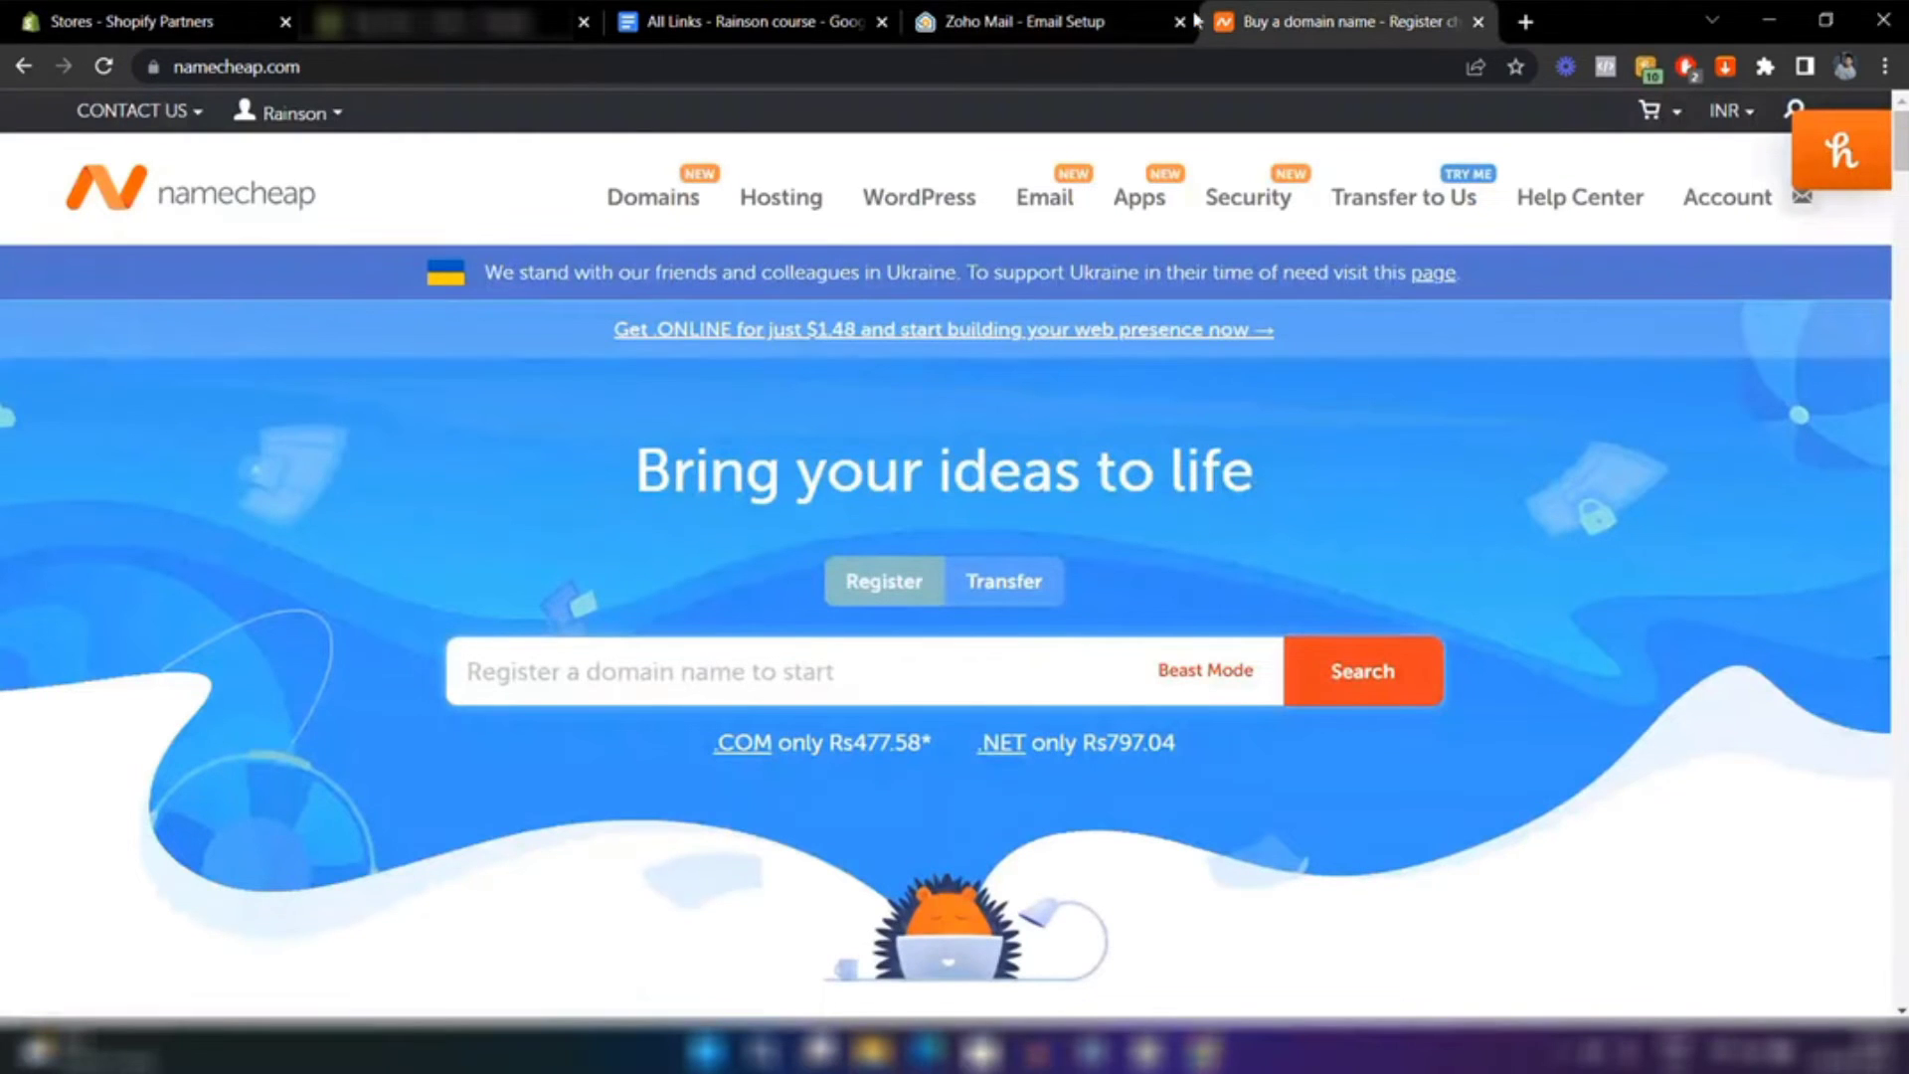
# In septemver.com's Advanced DNS on Namecheap, add a new TXT record row
pyautogui.moveTo(294, 112)
pyautogui.click(286, 396)
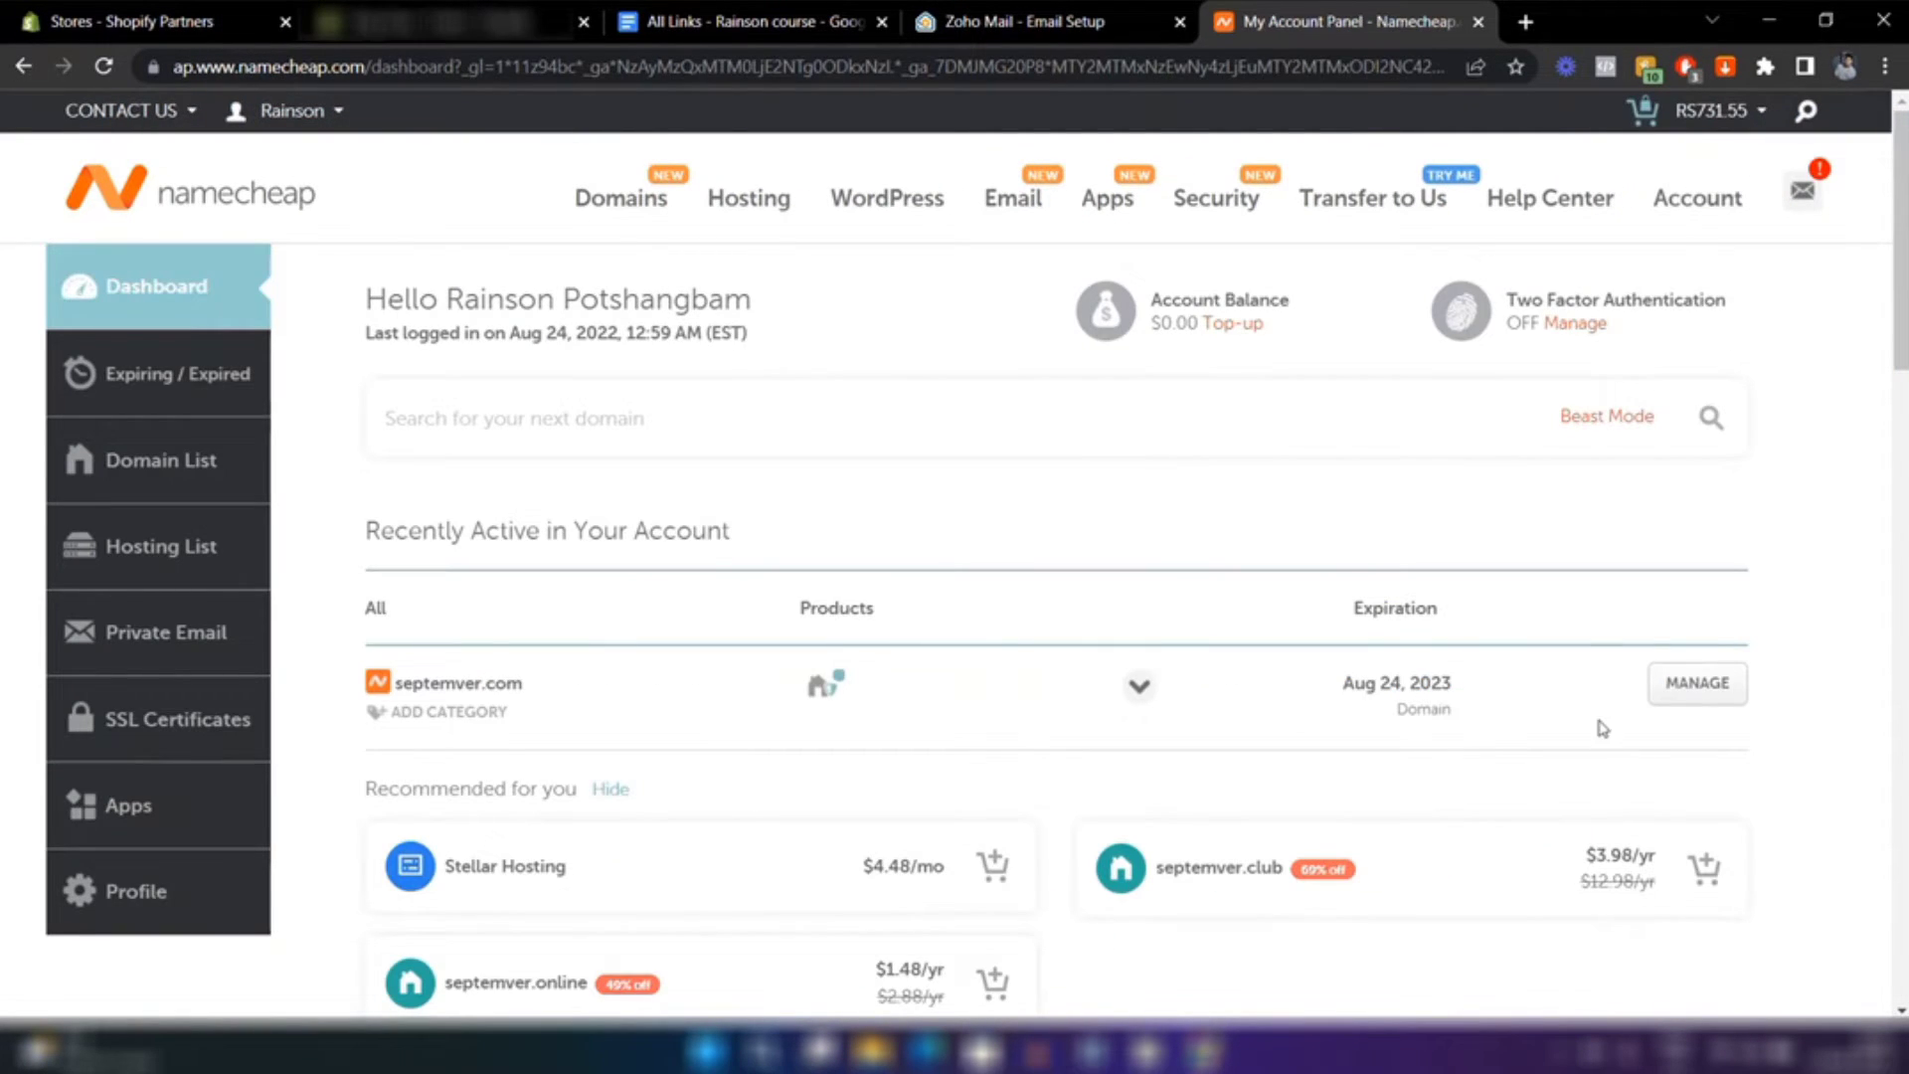
pyautogui.click(1704, 701)
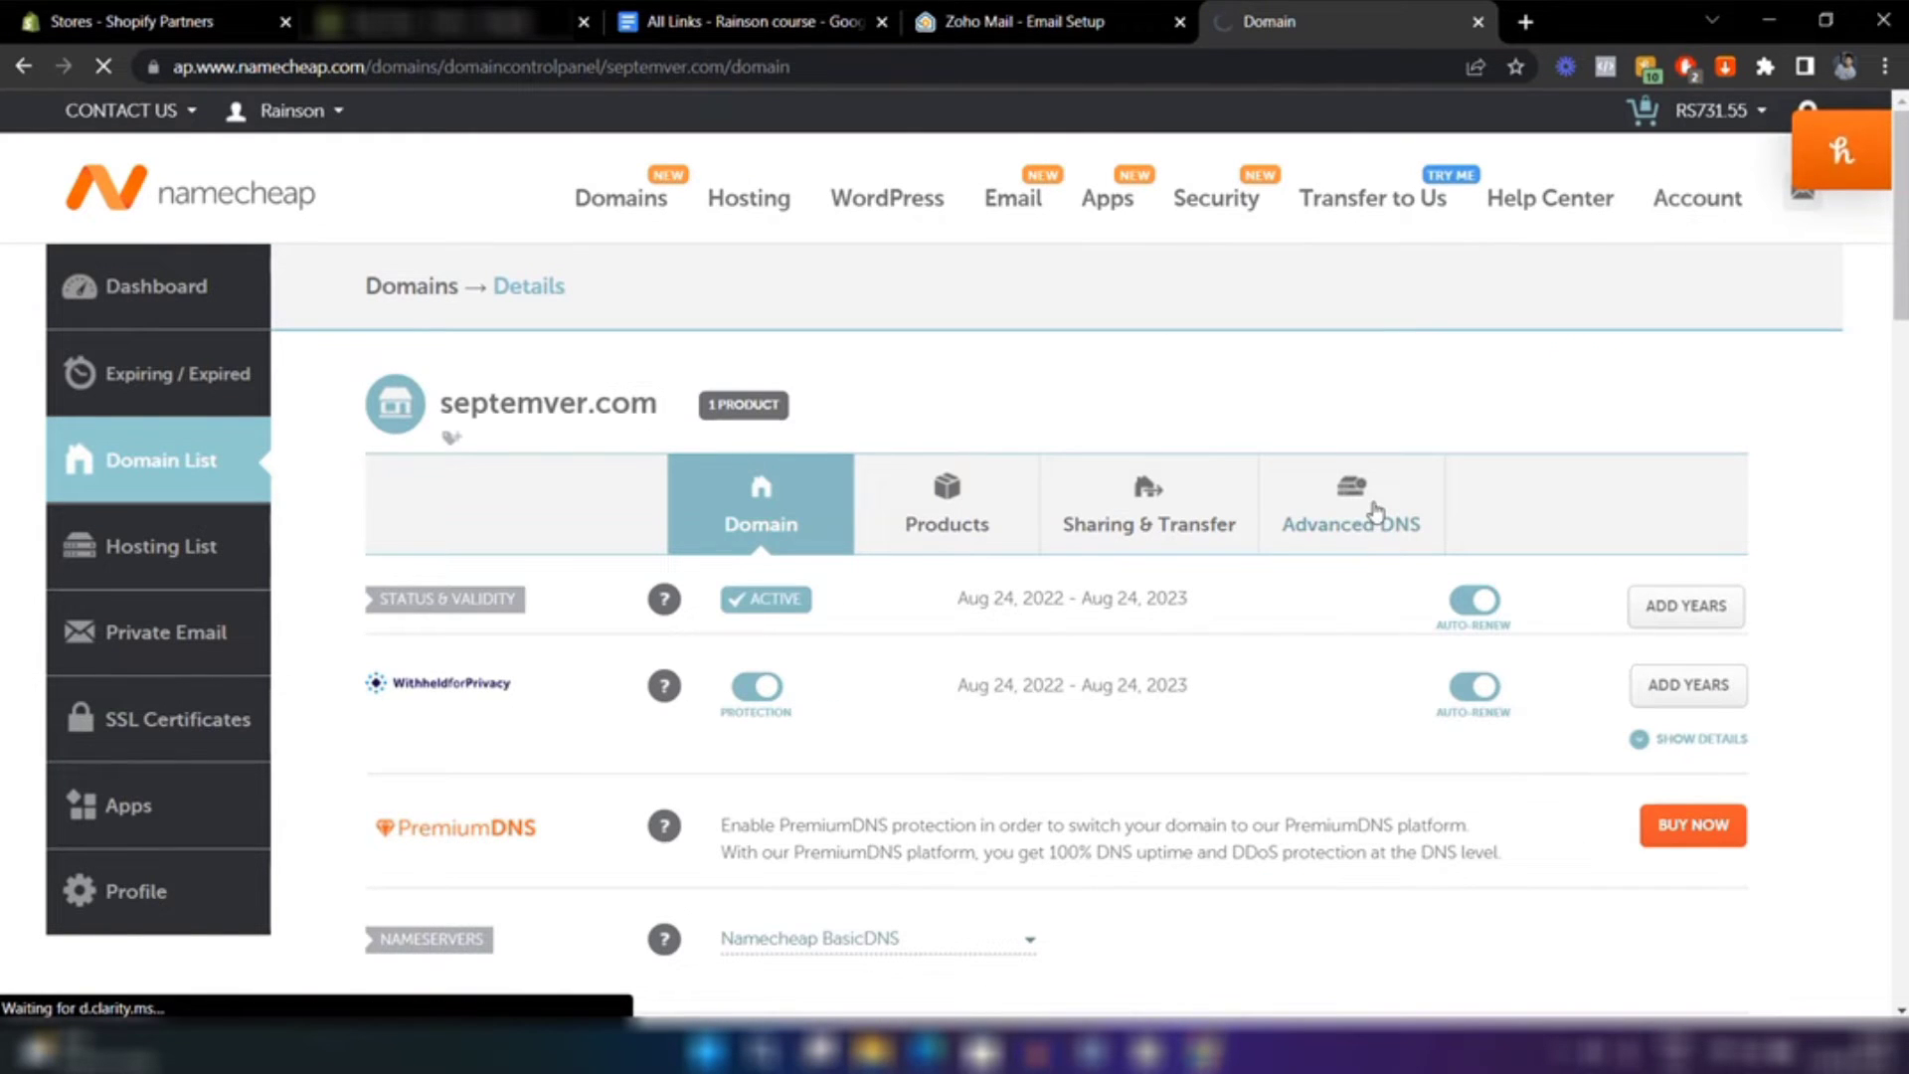
pyautogui.click(1376, 512)
pyautogui.scroll(-5, 1079, 364)
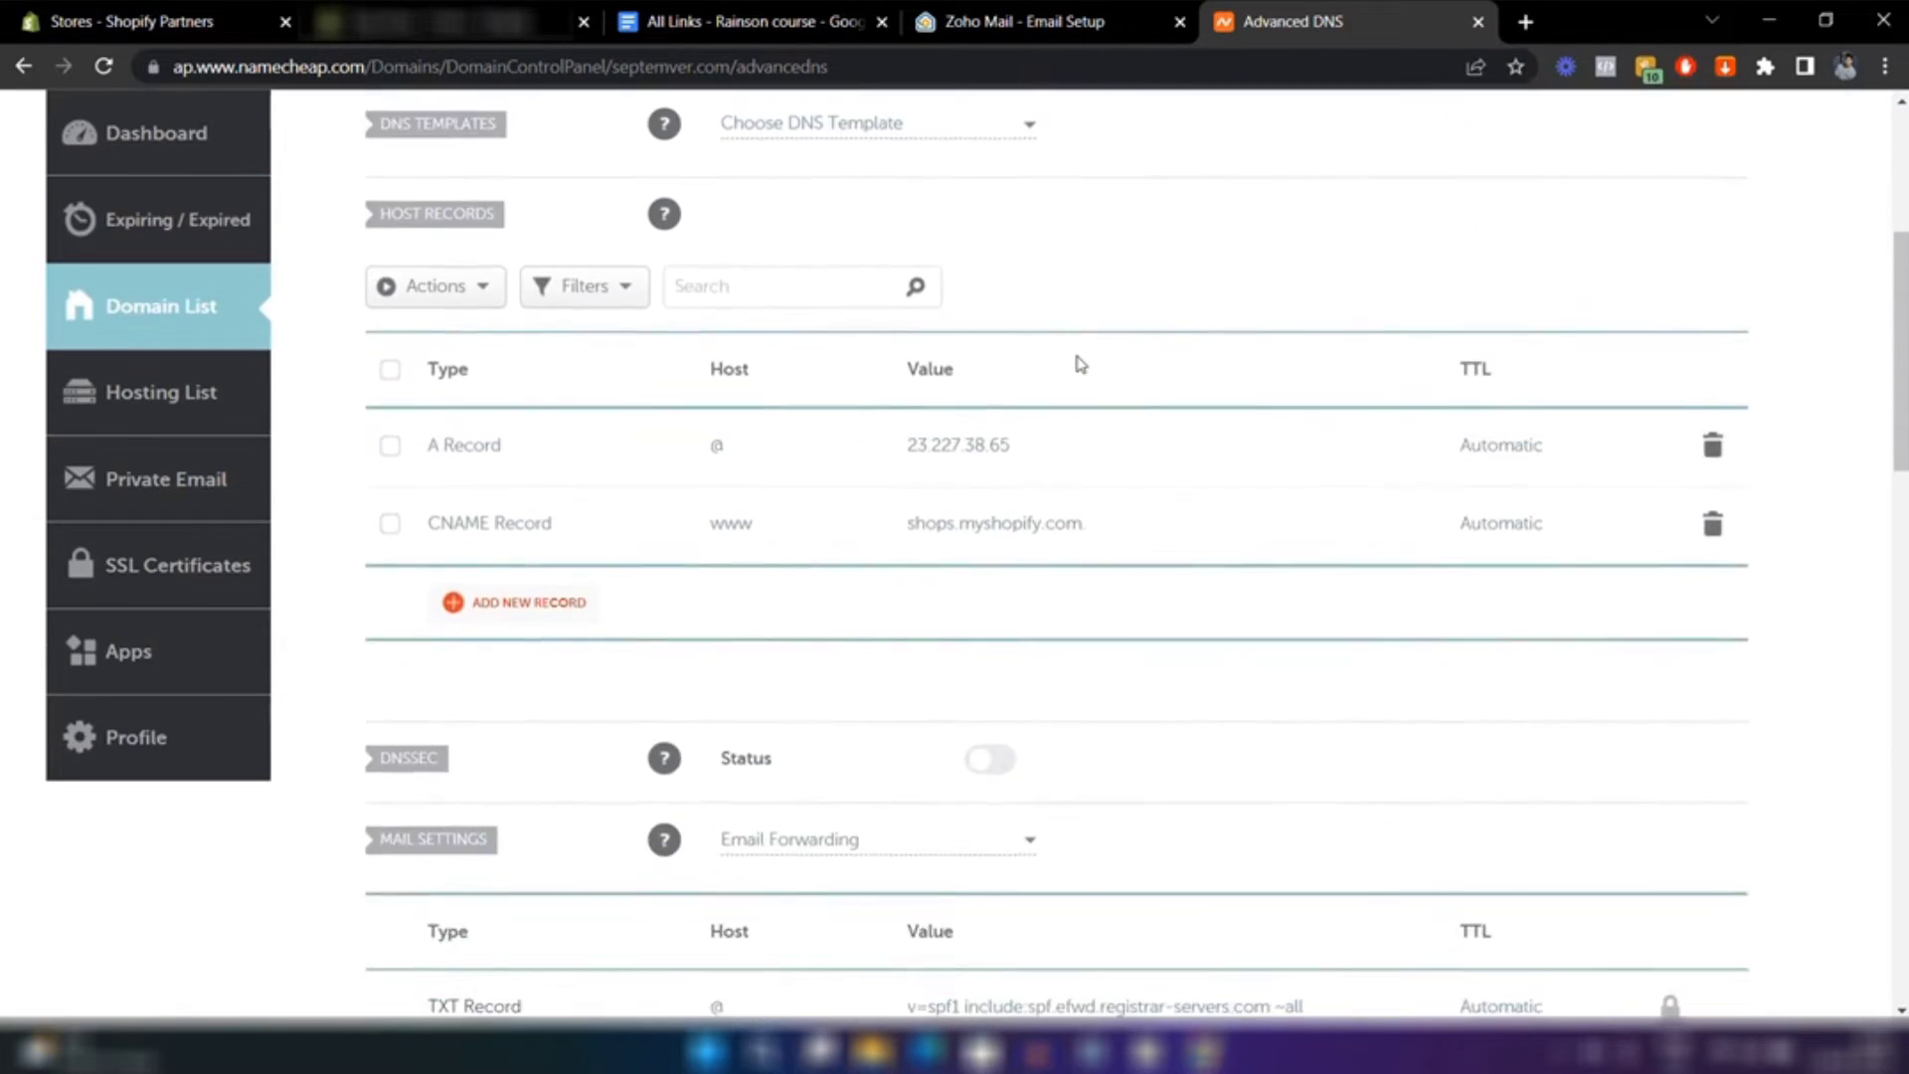
pyautogui.click(546, 608)
pyautogui.scroll(-3, 541, 610)
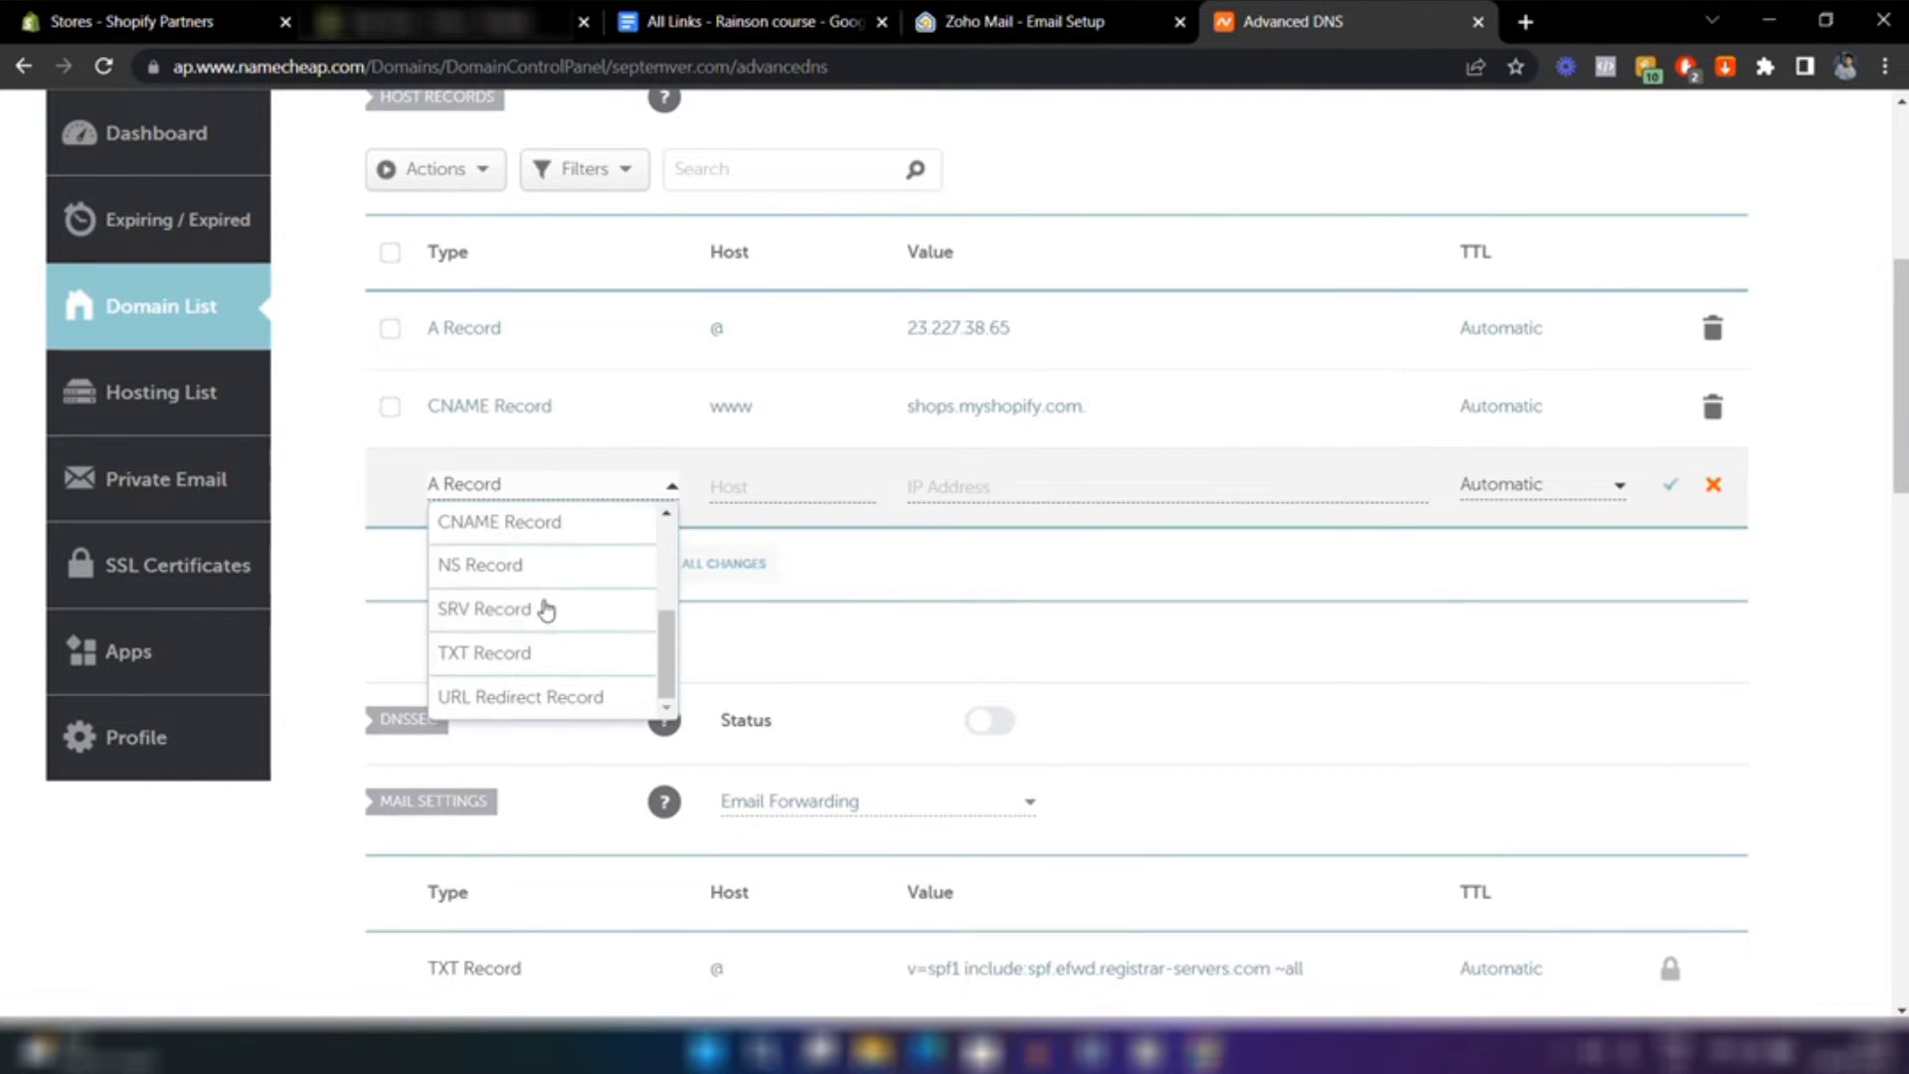
pyautogui.click(500, 660)
# Set host @ and value zoho-verification=zb50152792.zmverify.zoho.in, then save the record
pyautogui.click(1037, 12)
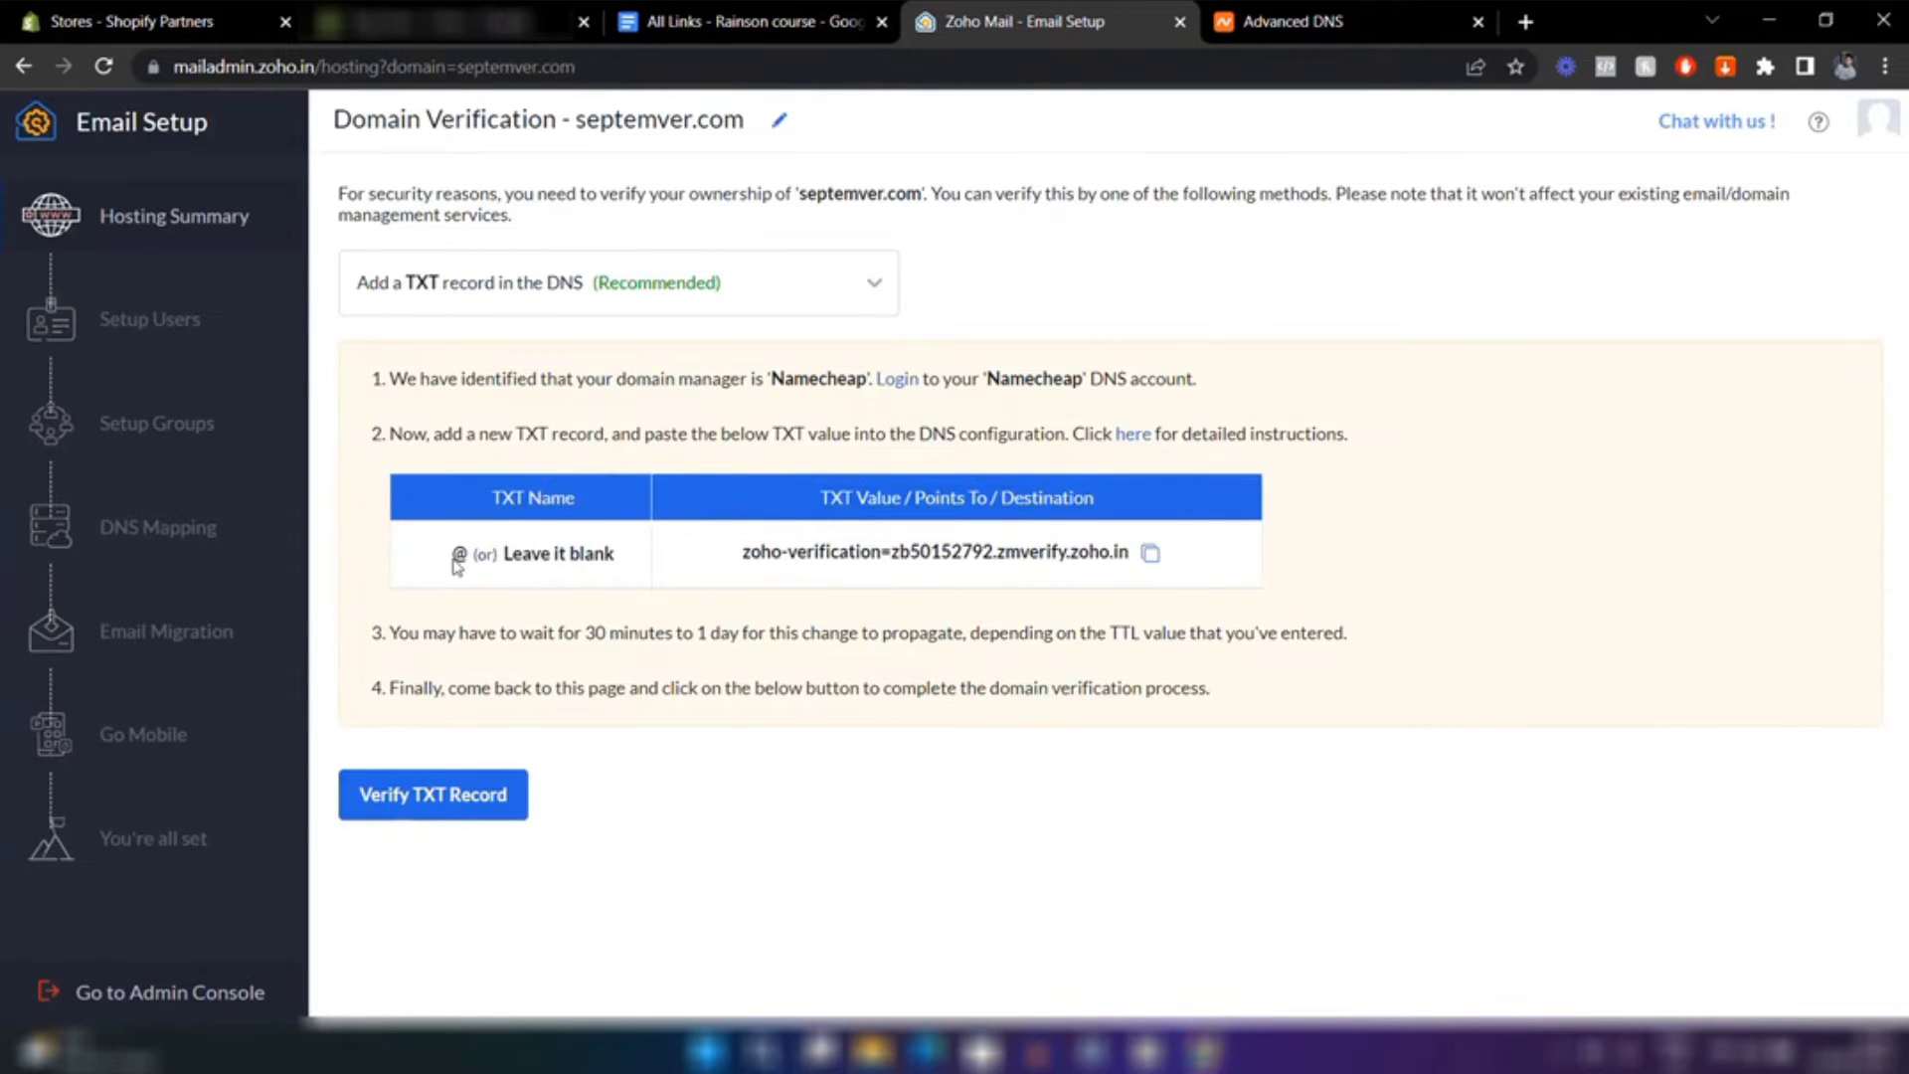
pyautogui.click(1323, 18)
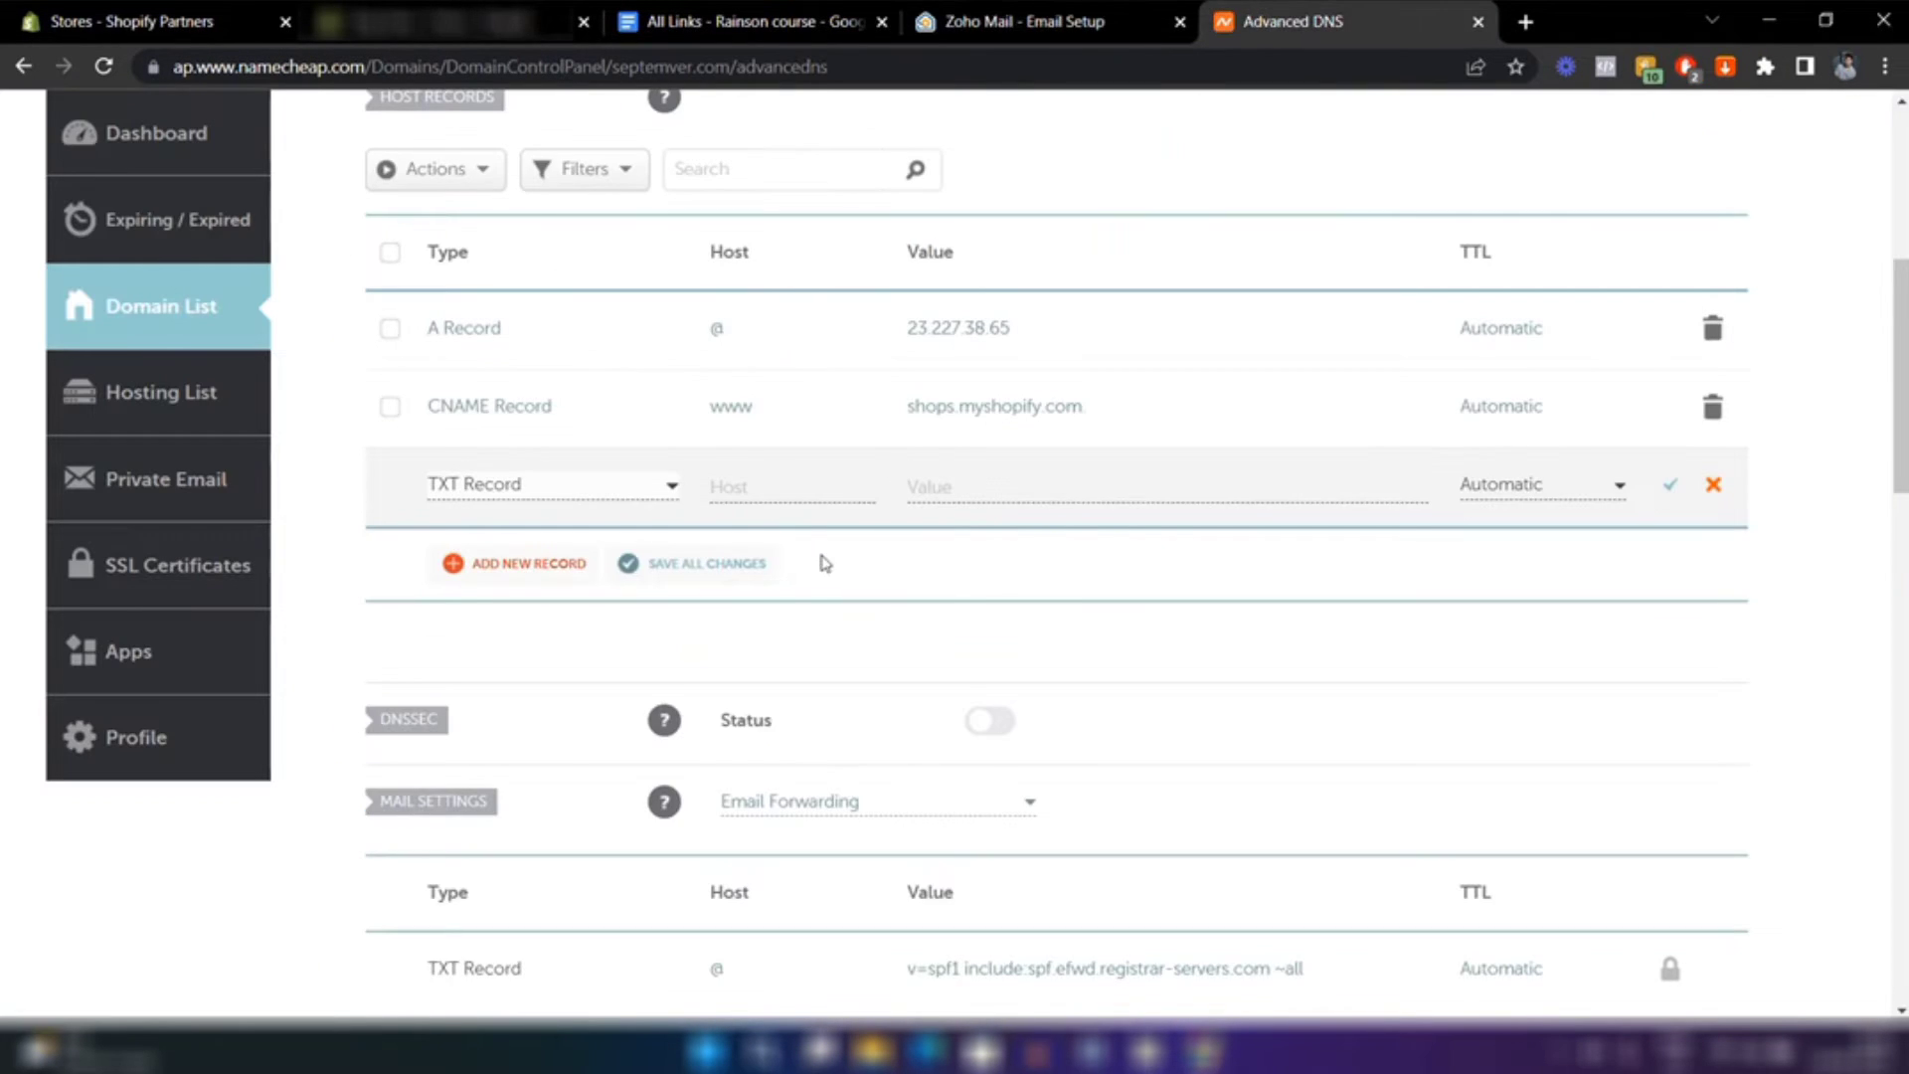
pyautogui.click(778, 487)
pyautogui.write('@')
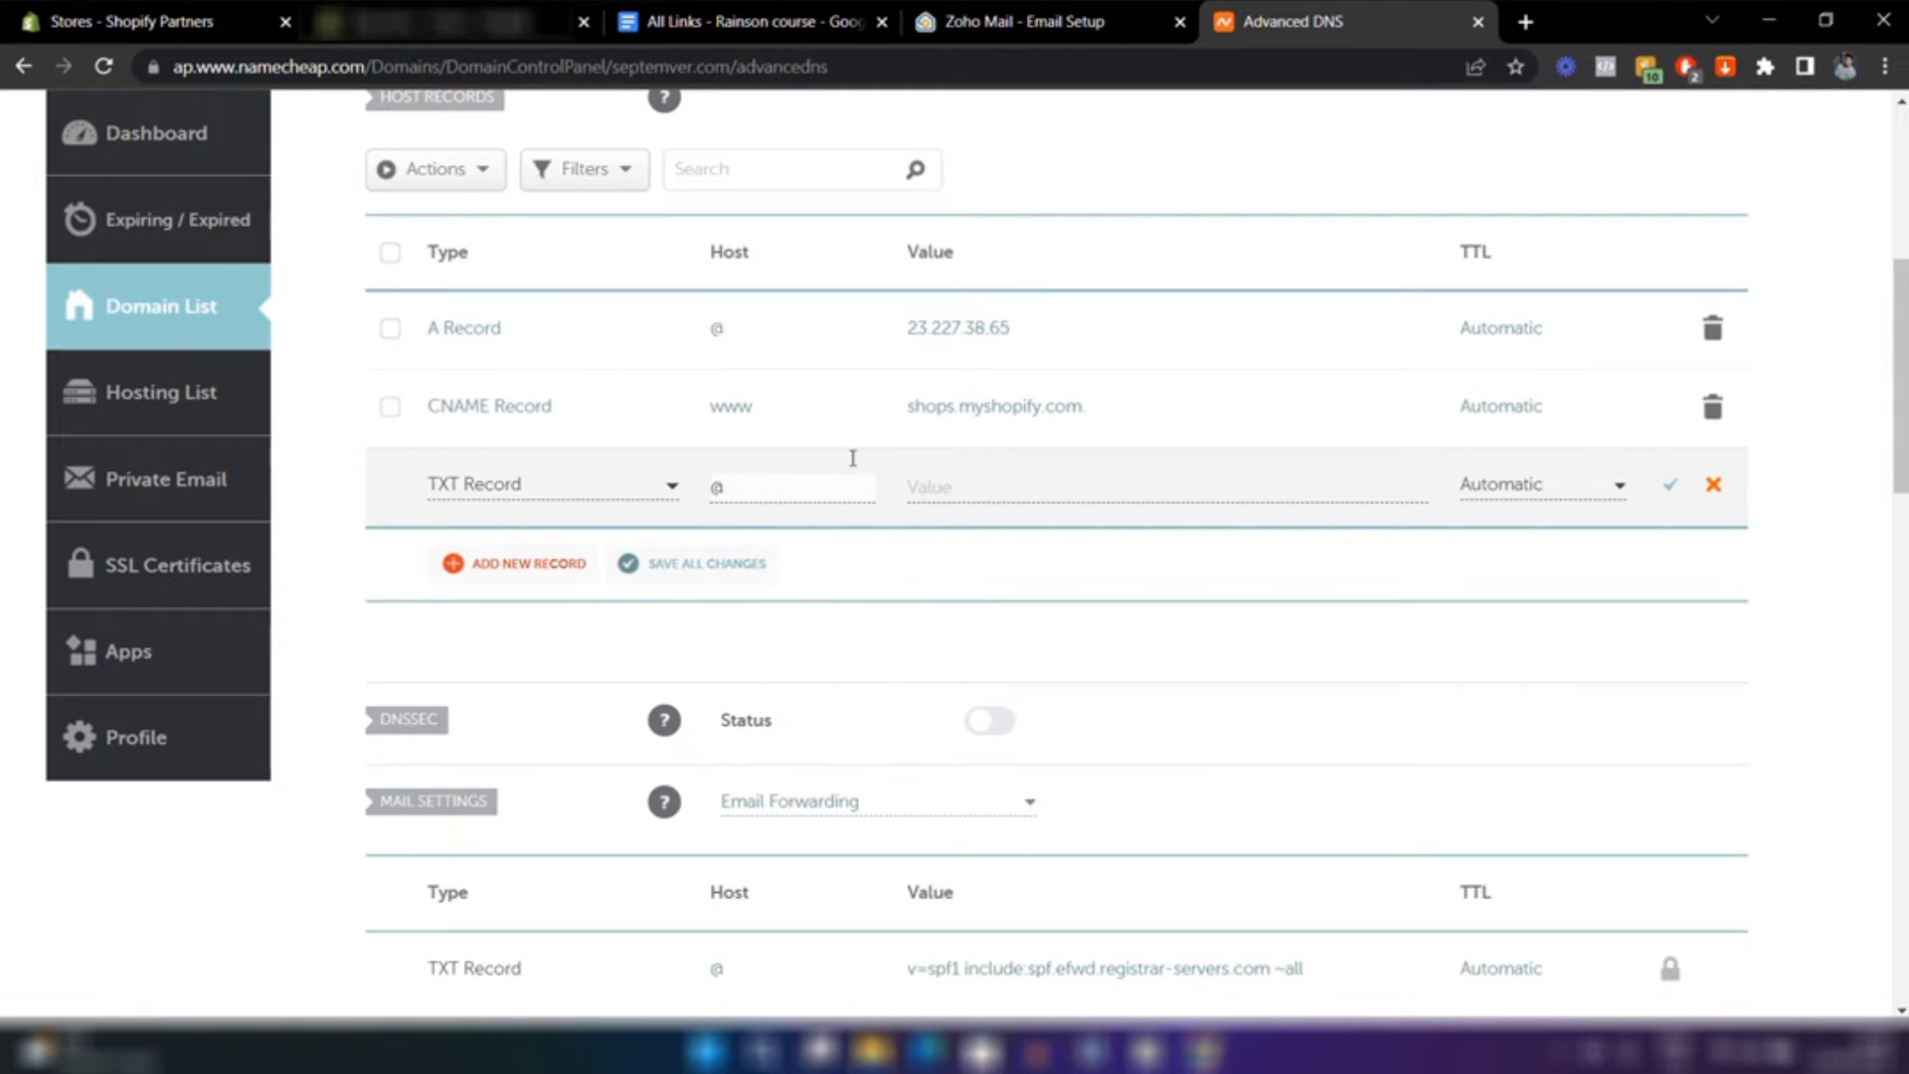
pyautogui.click(1044, 14)
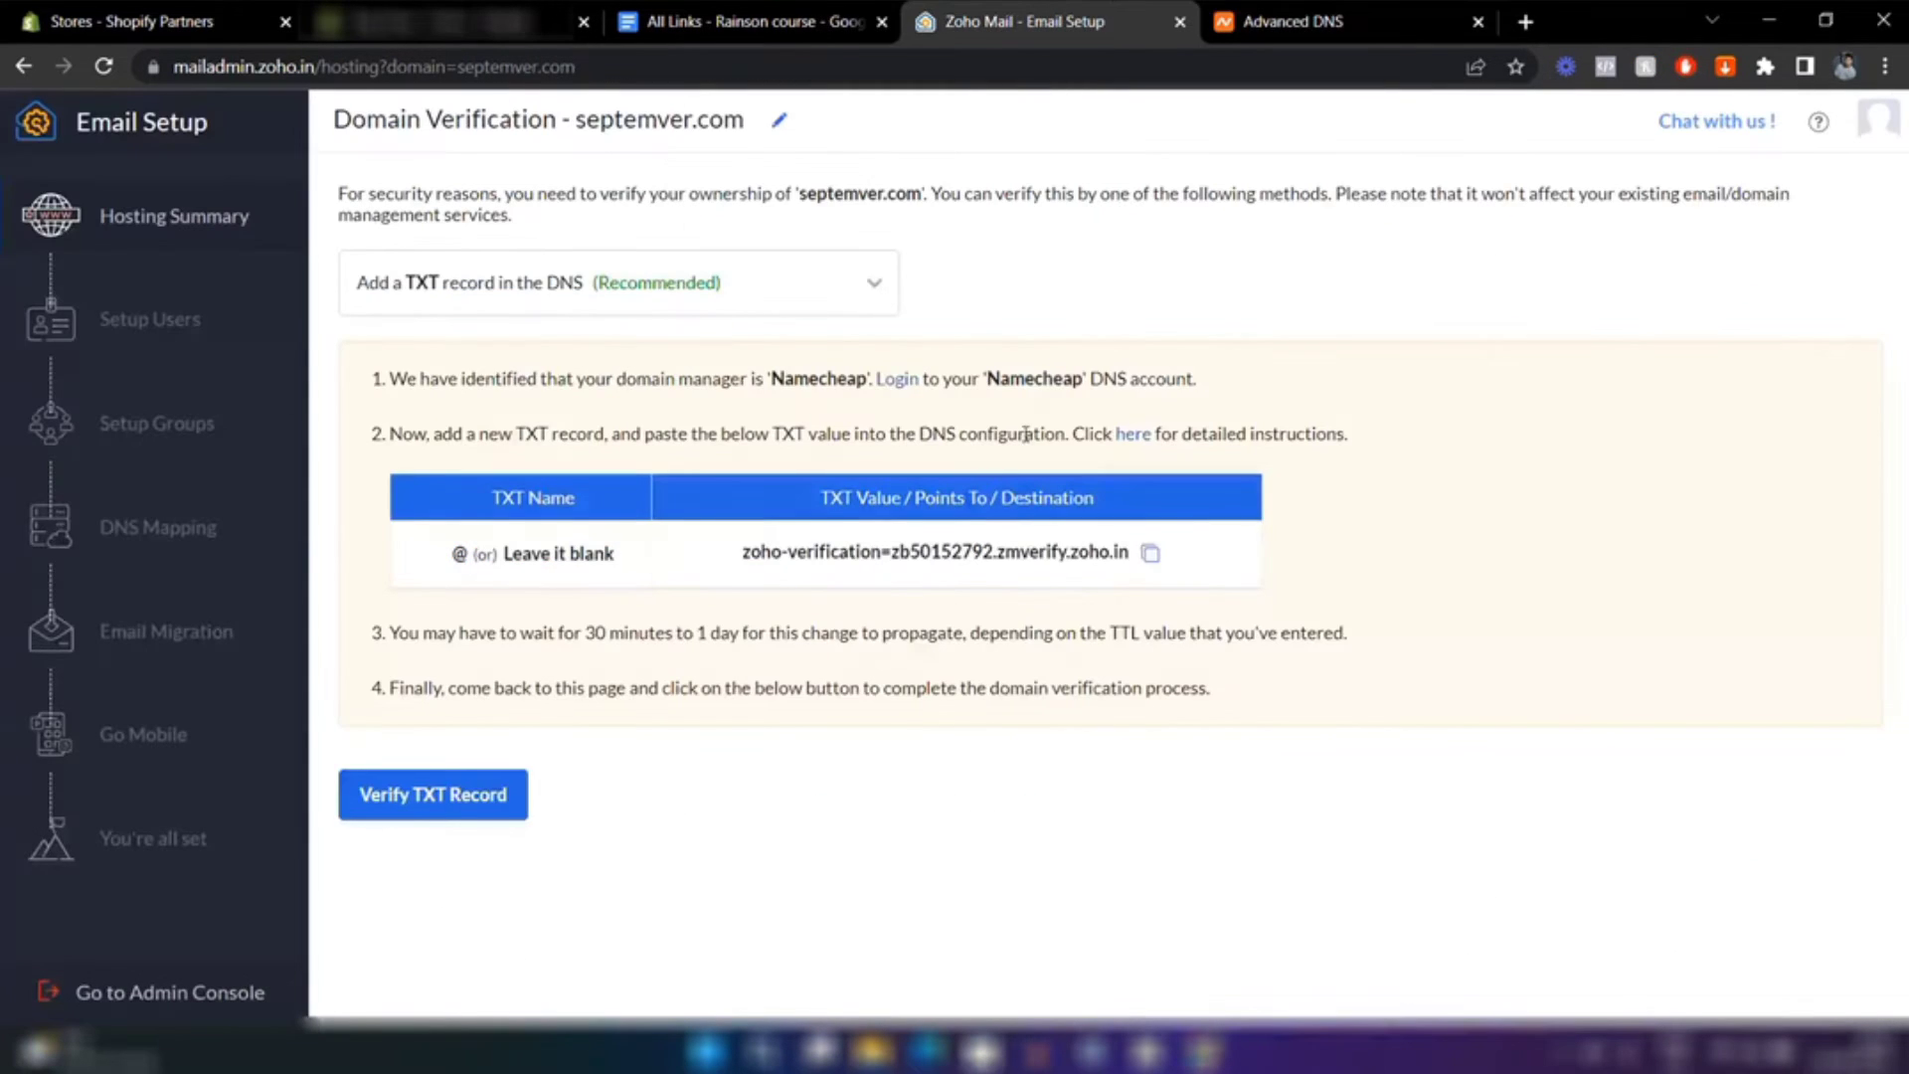
pyautogui.click(1150, 553)
pyautogui.click(1294, 14)
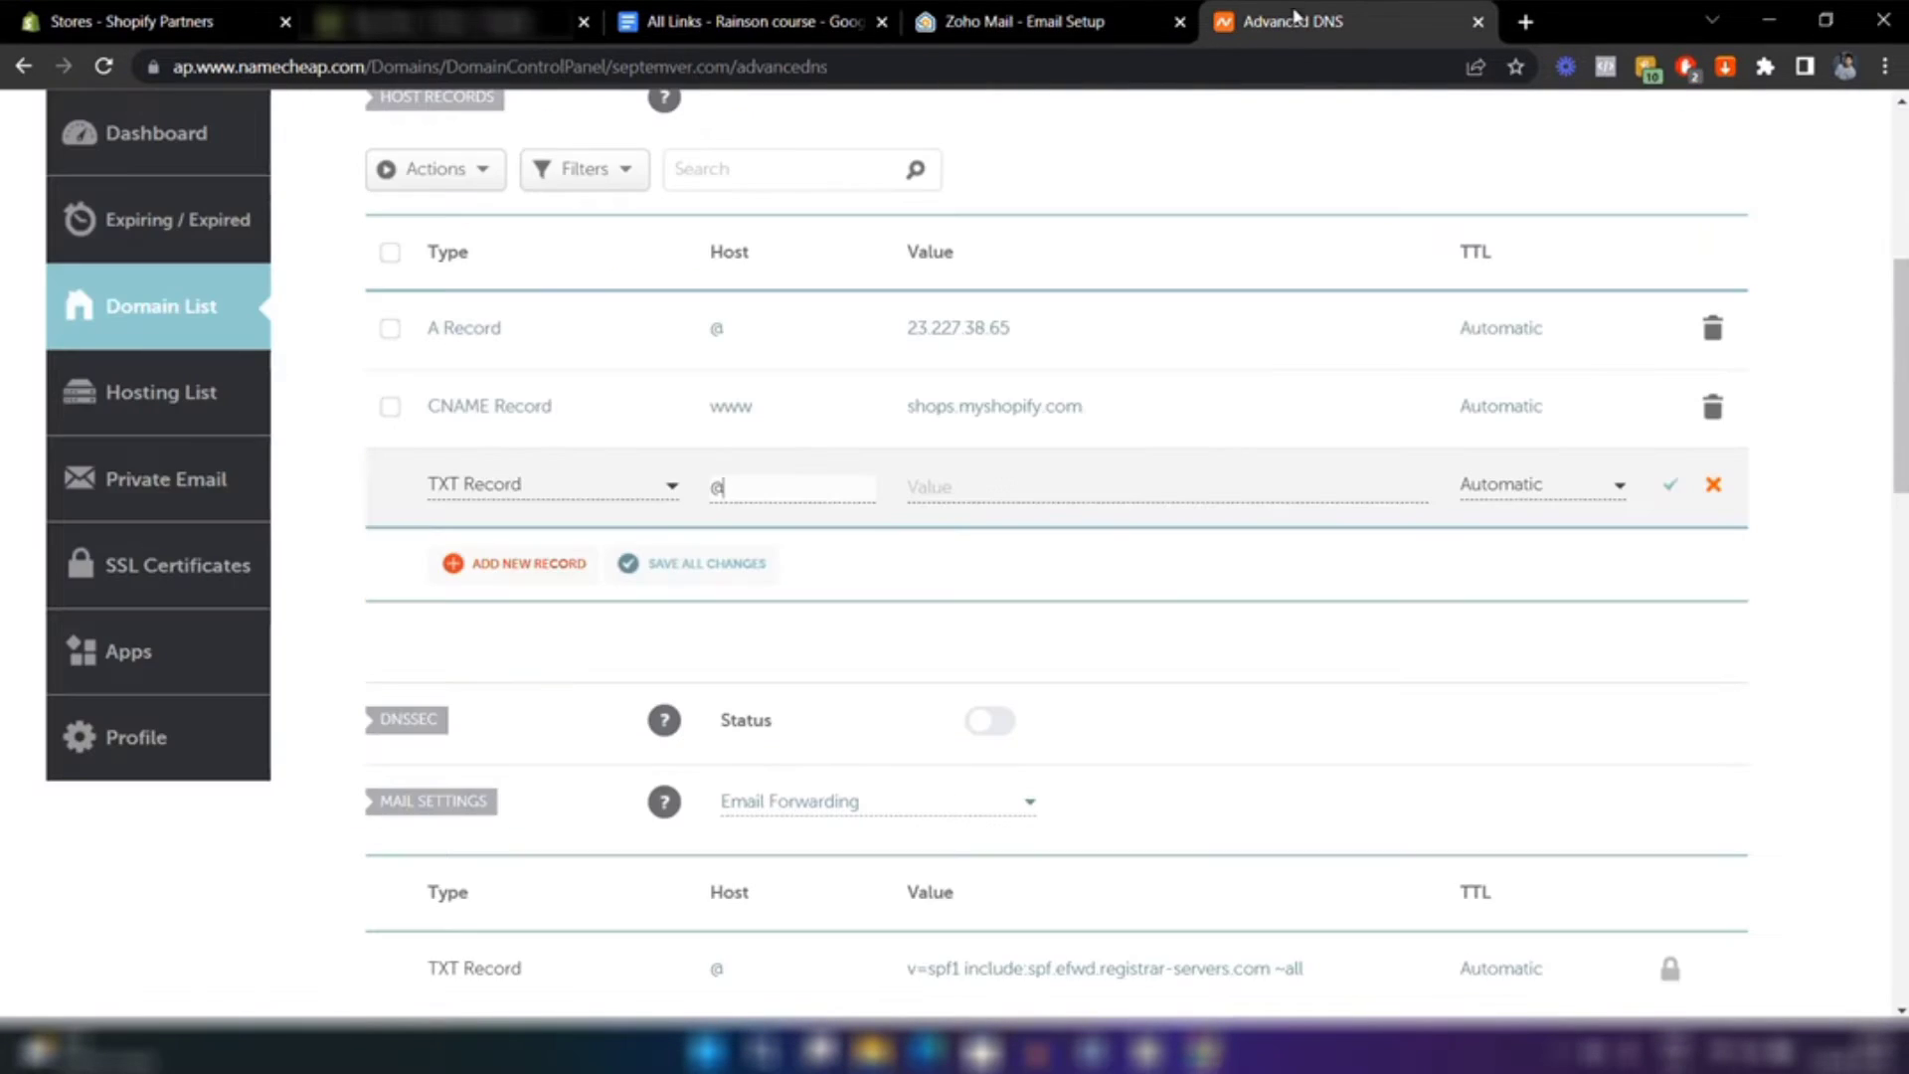
pyautogui.click(1049, 488)
pyautogui.hotkey('ctrl', 'v')
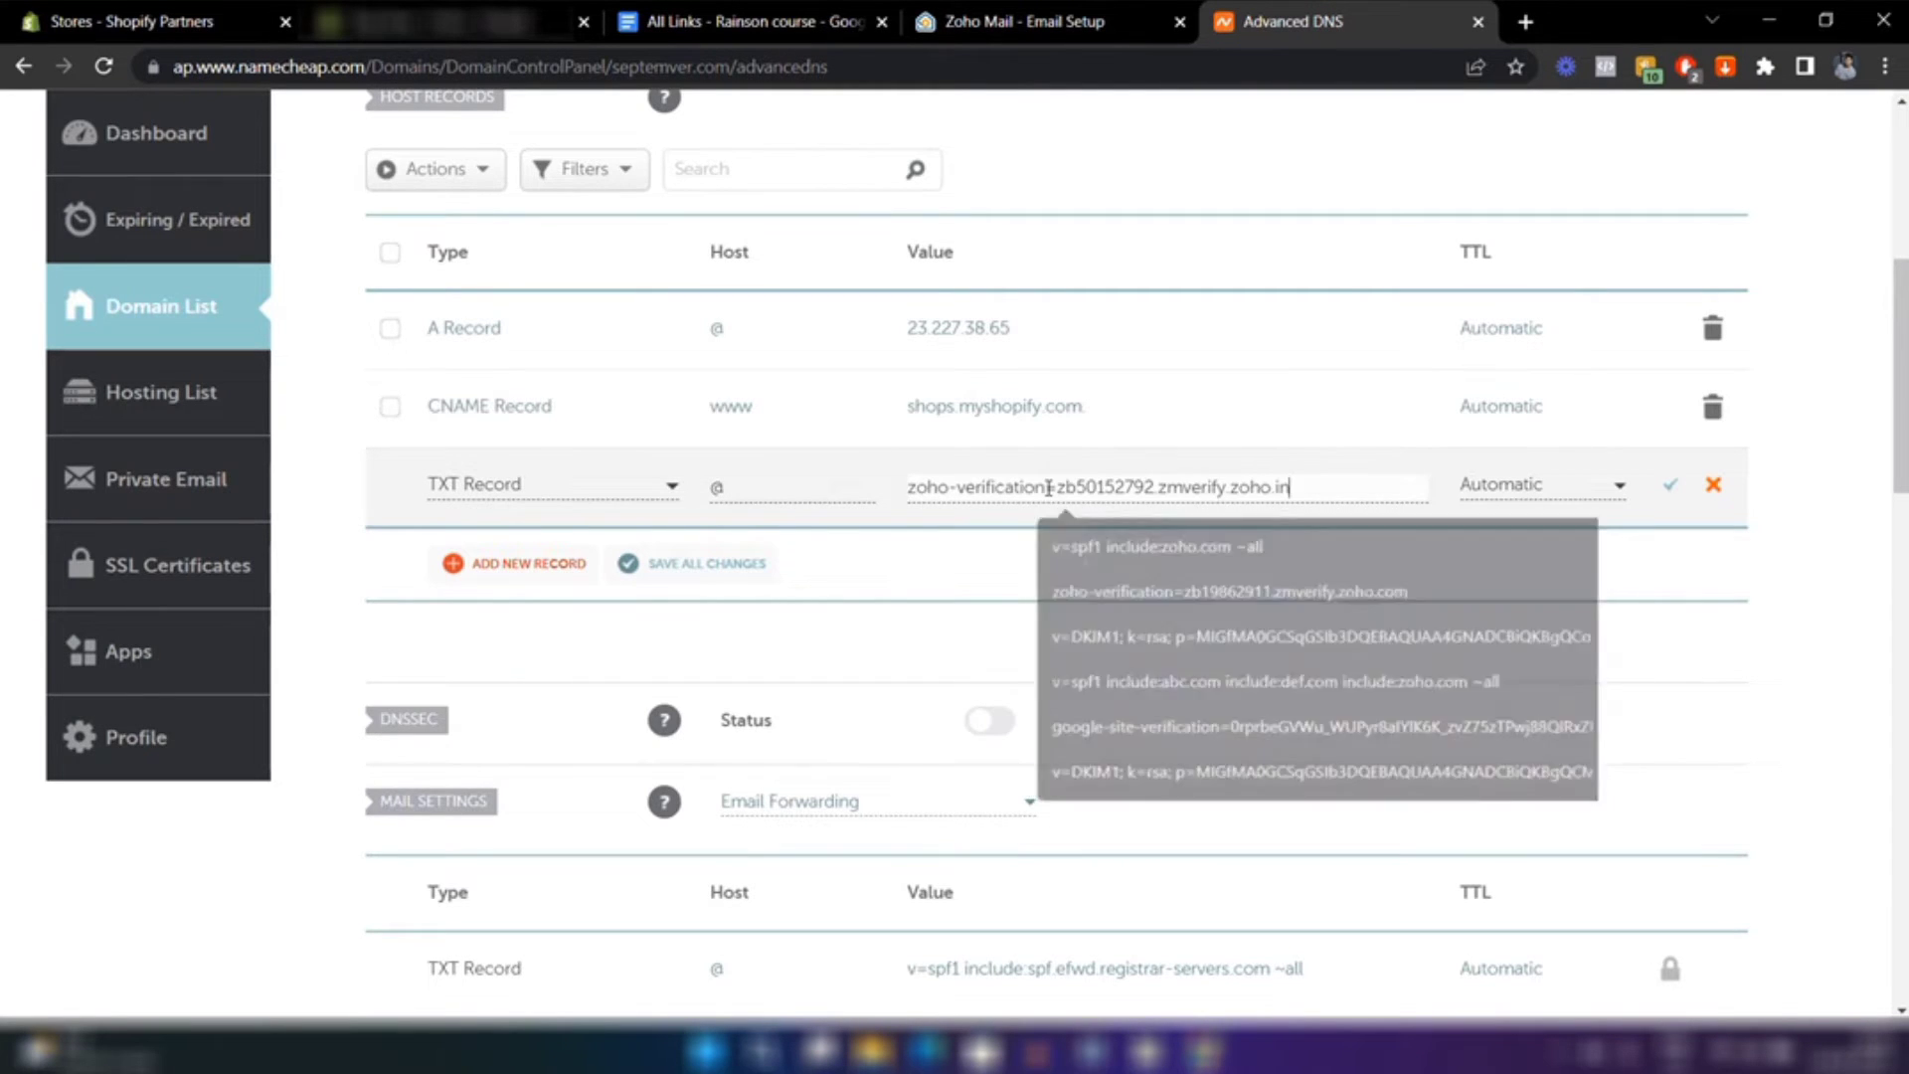
pyautogui.click(1670, 495)
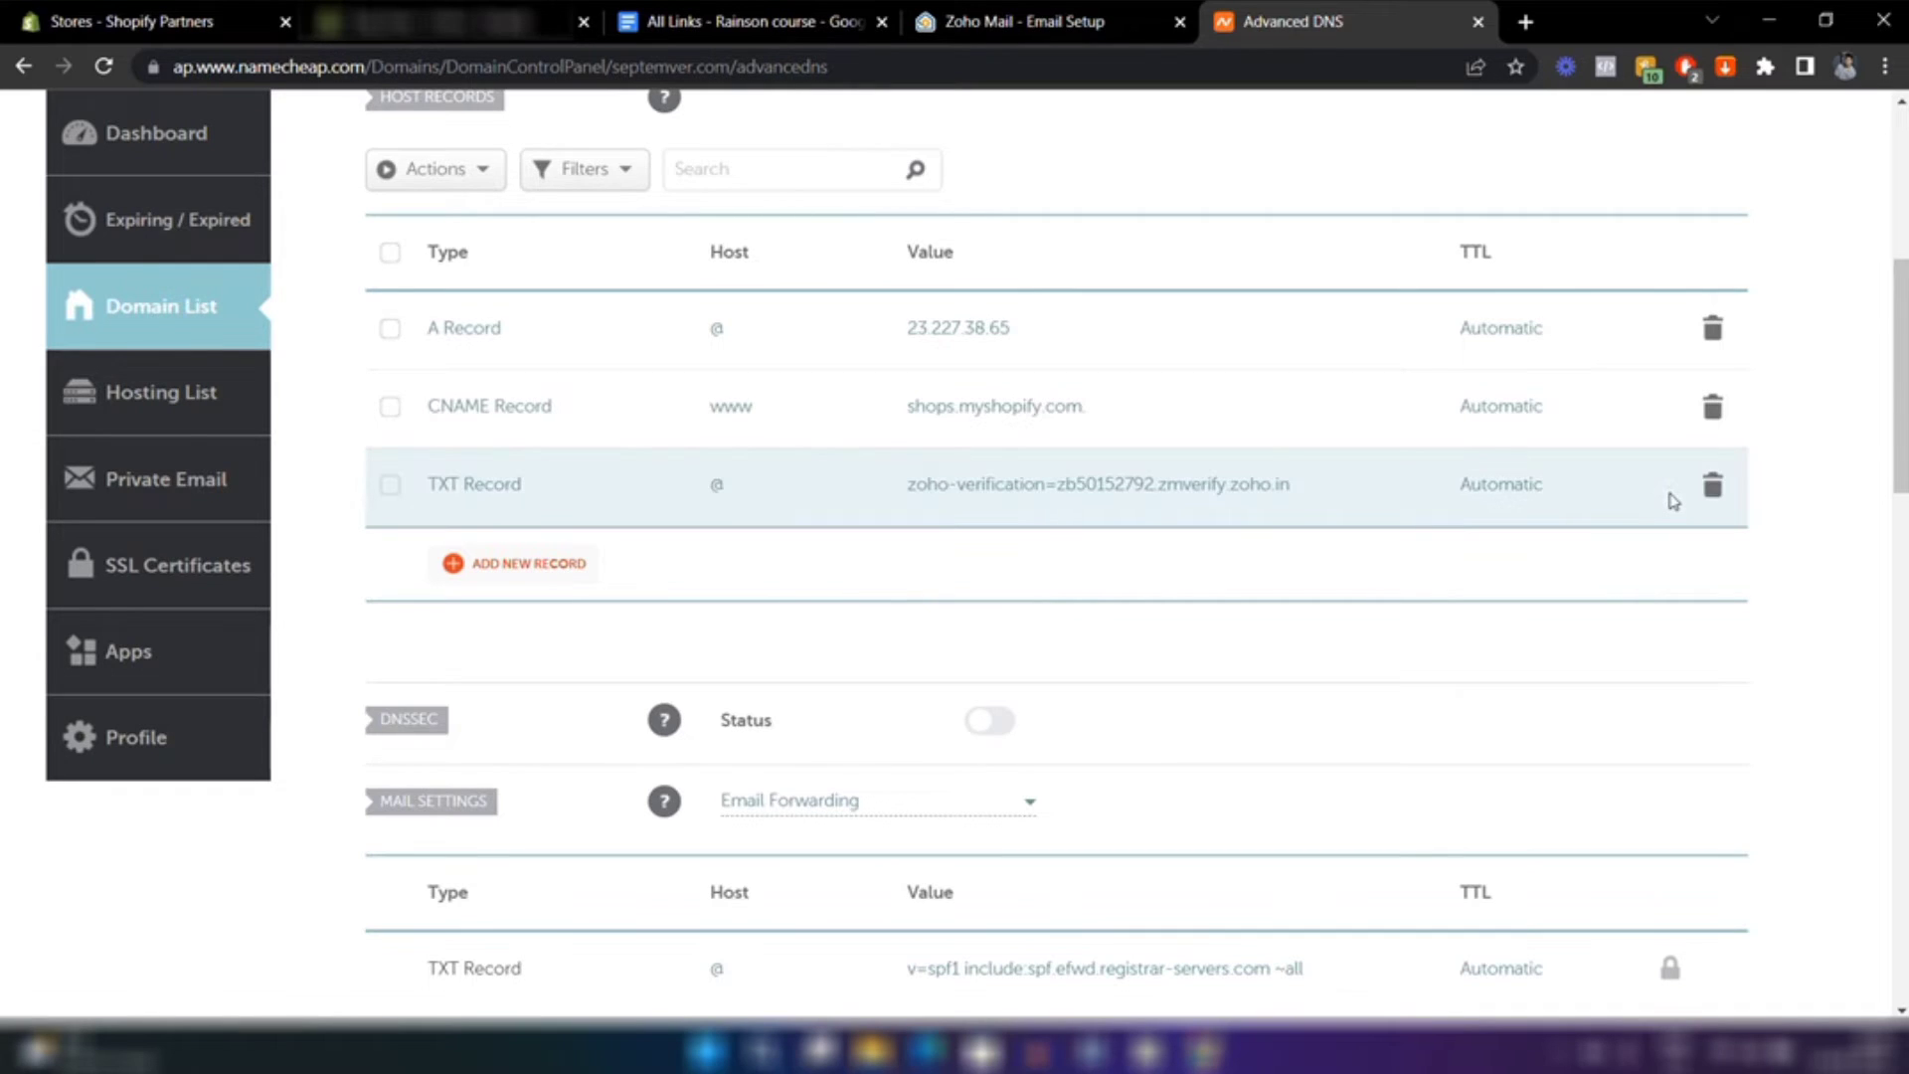
pyautogui.click(1009, 12)
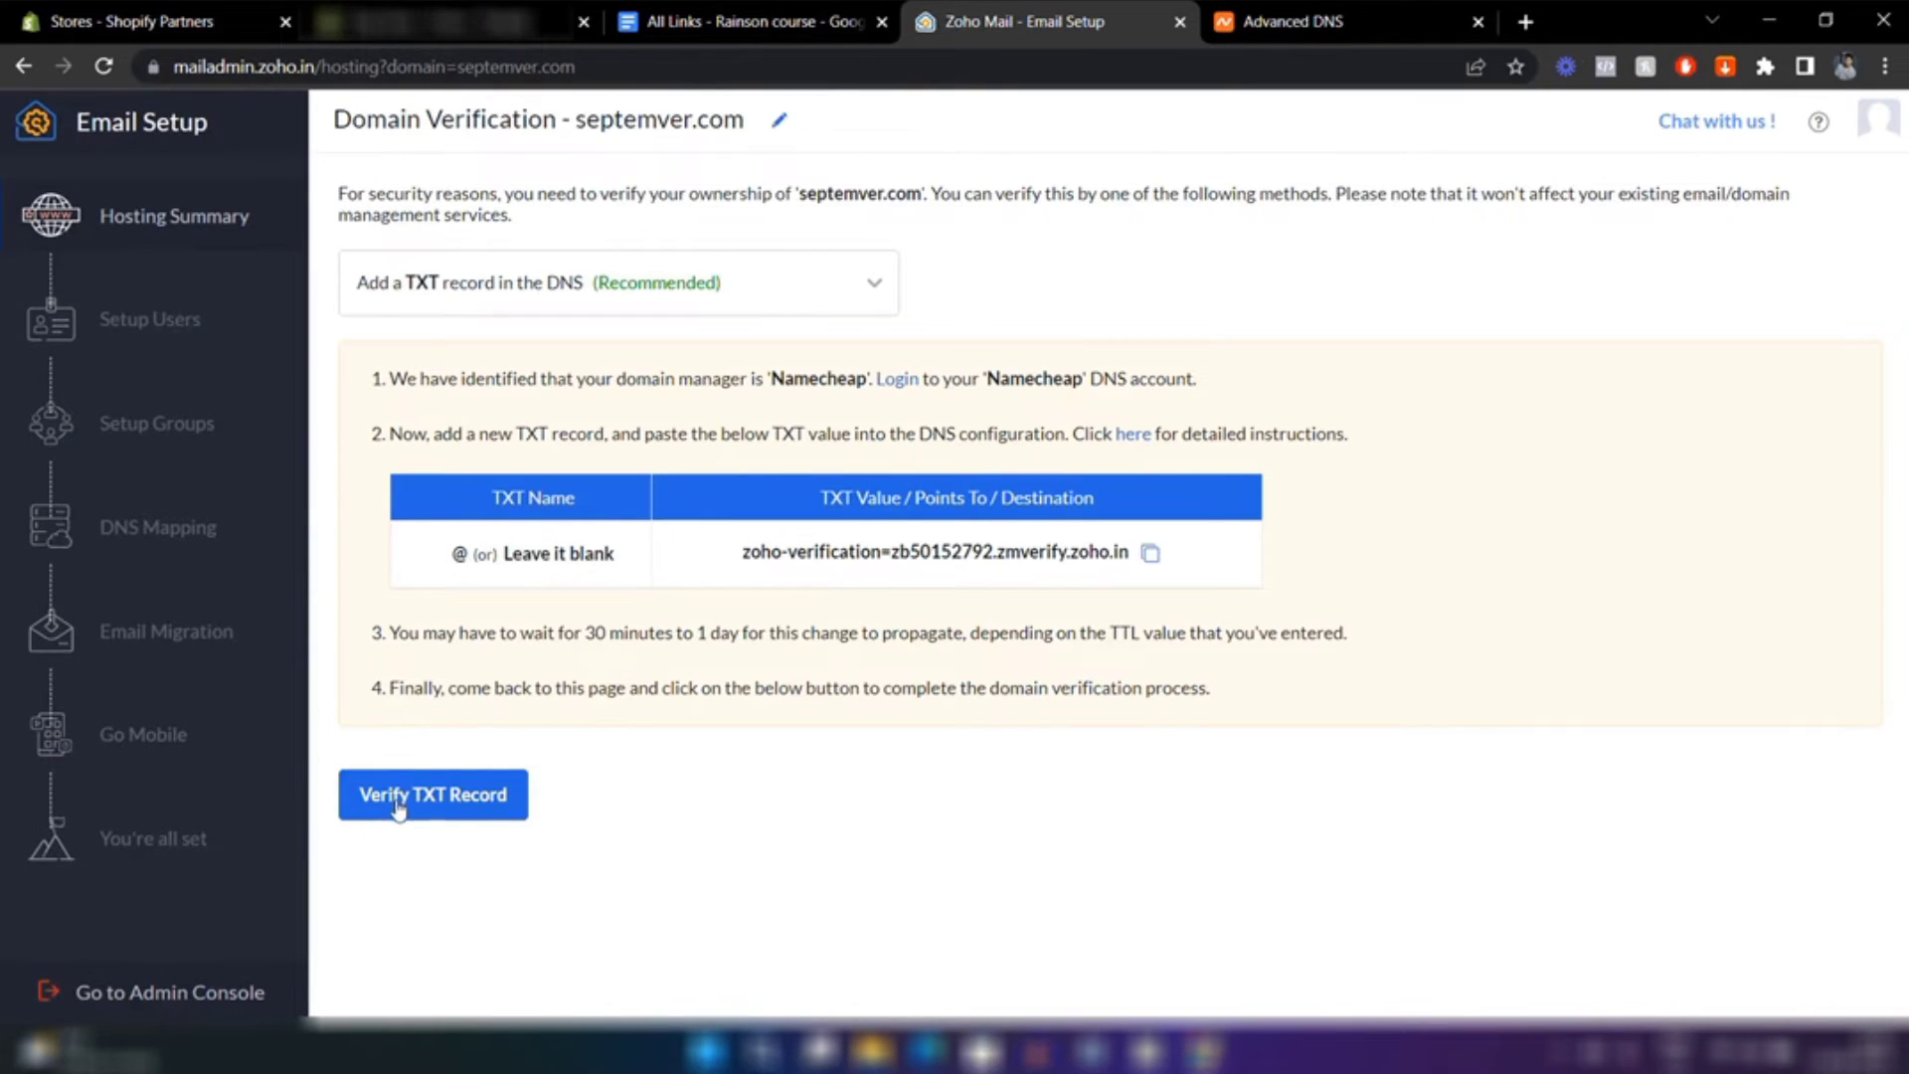
# Run Verify TXT Record again after the first failure until septemver.com ownership is confirmed
pyautogui.click(465, 813)
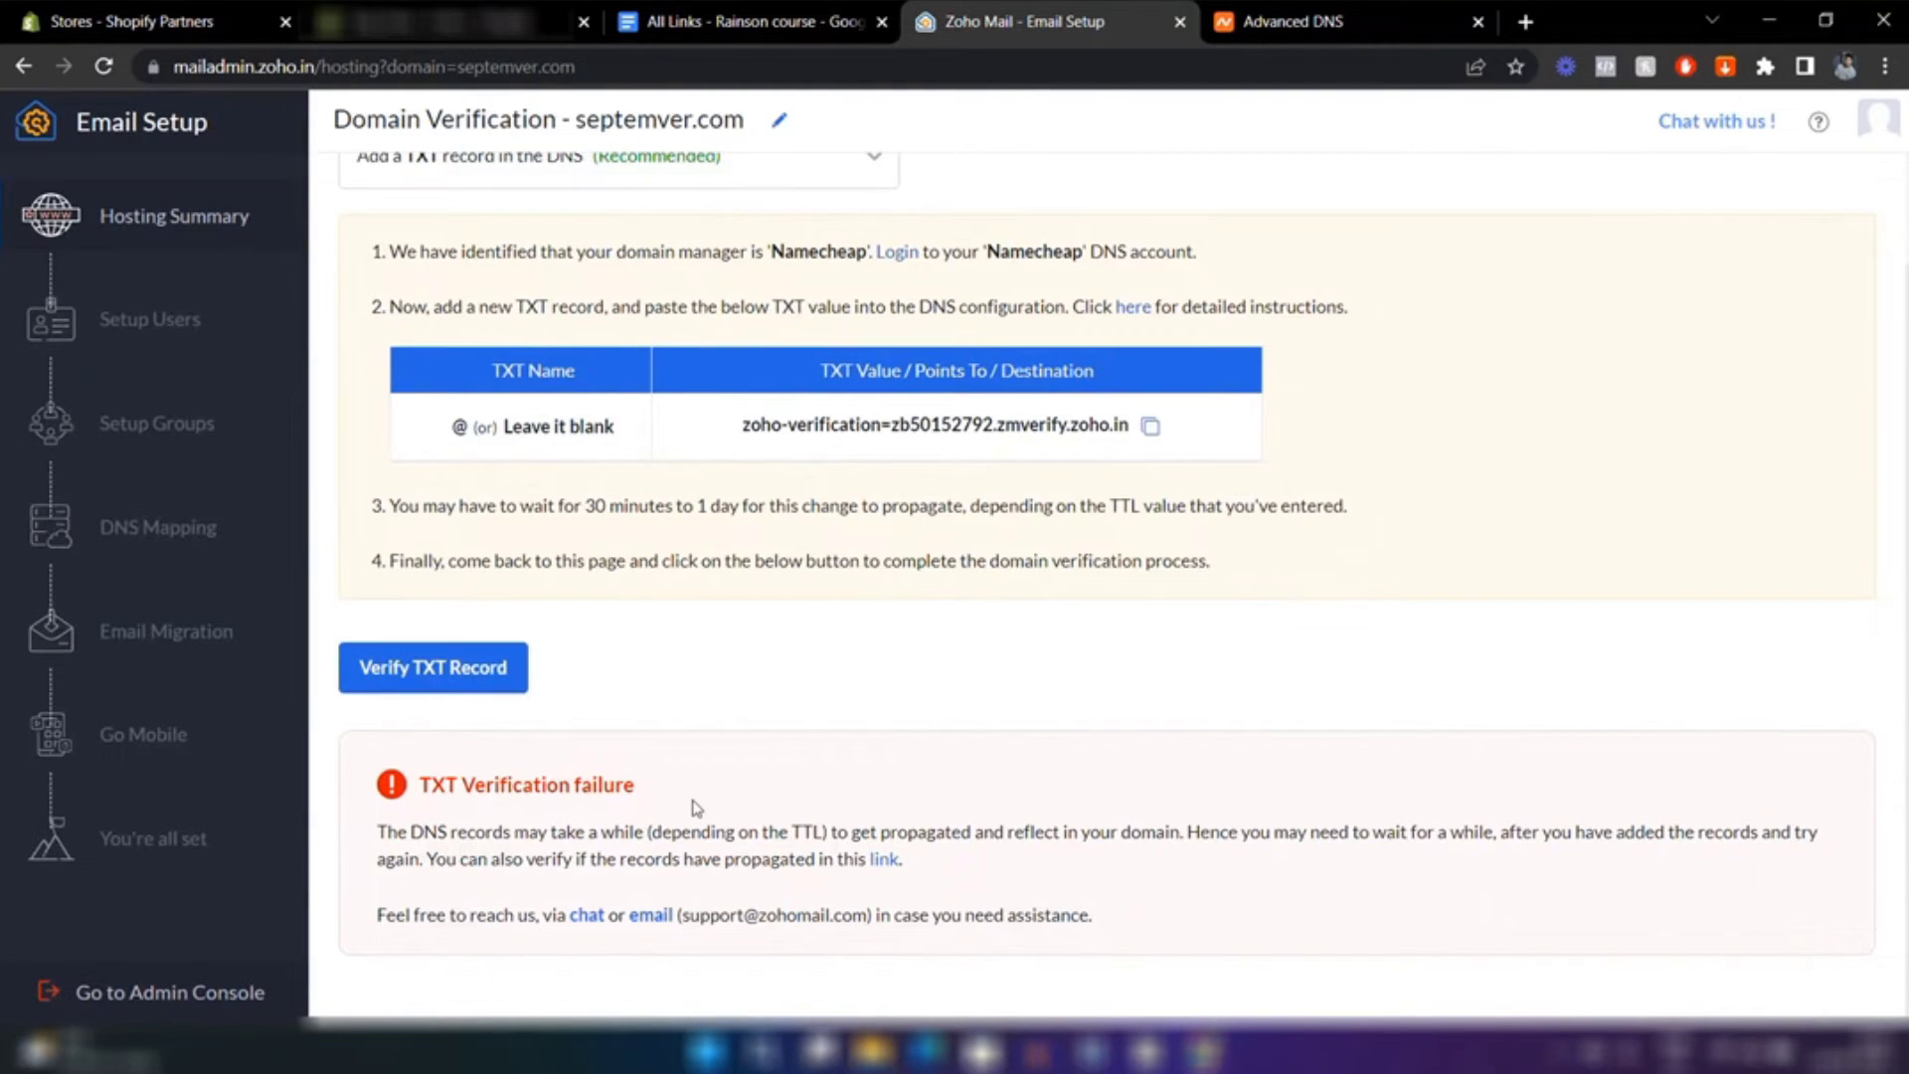
pyautogui.scroll(1, 696, 807)
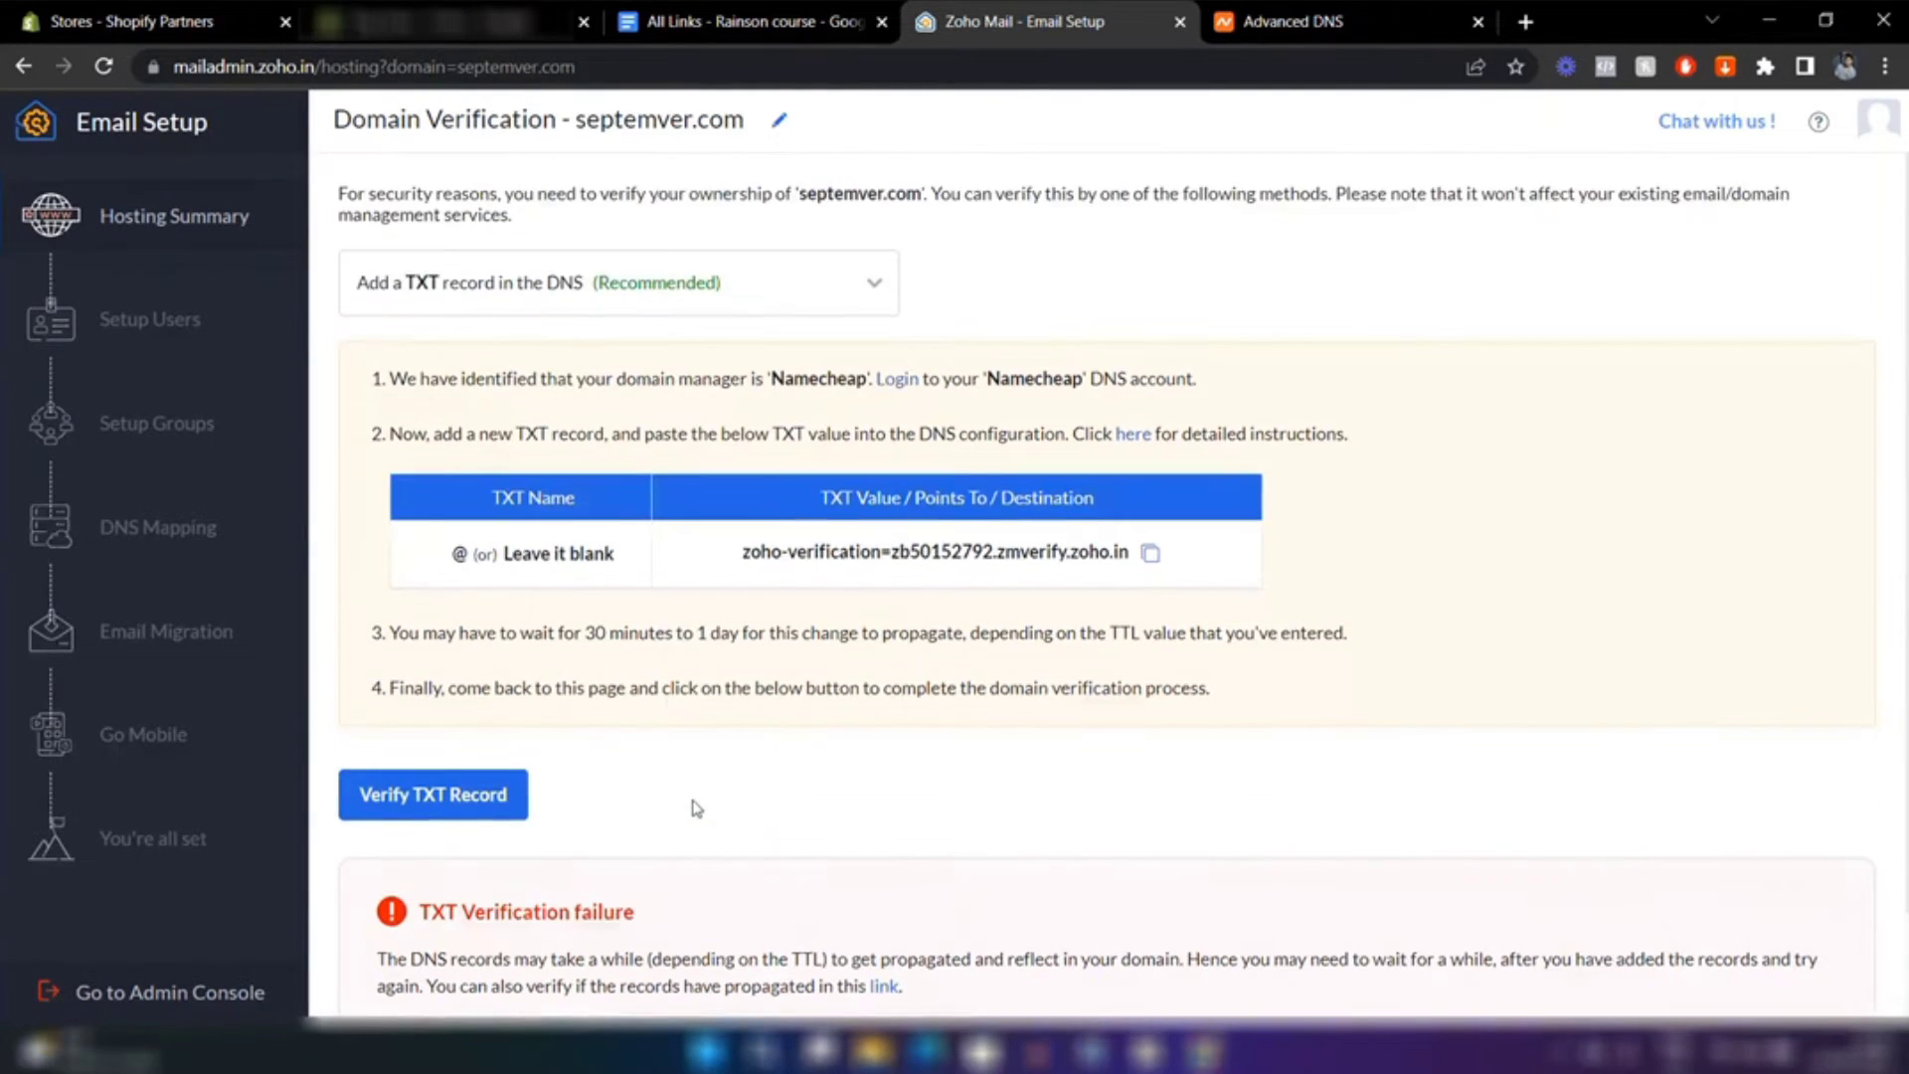
pyautogui.click(442, 810)
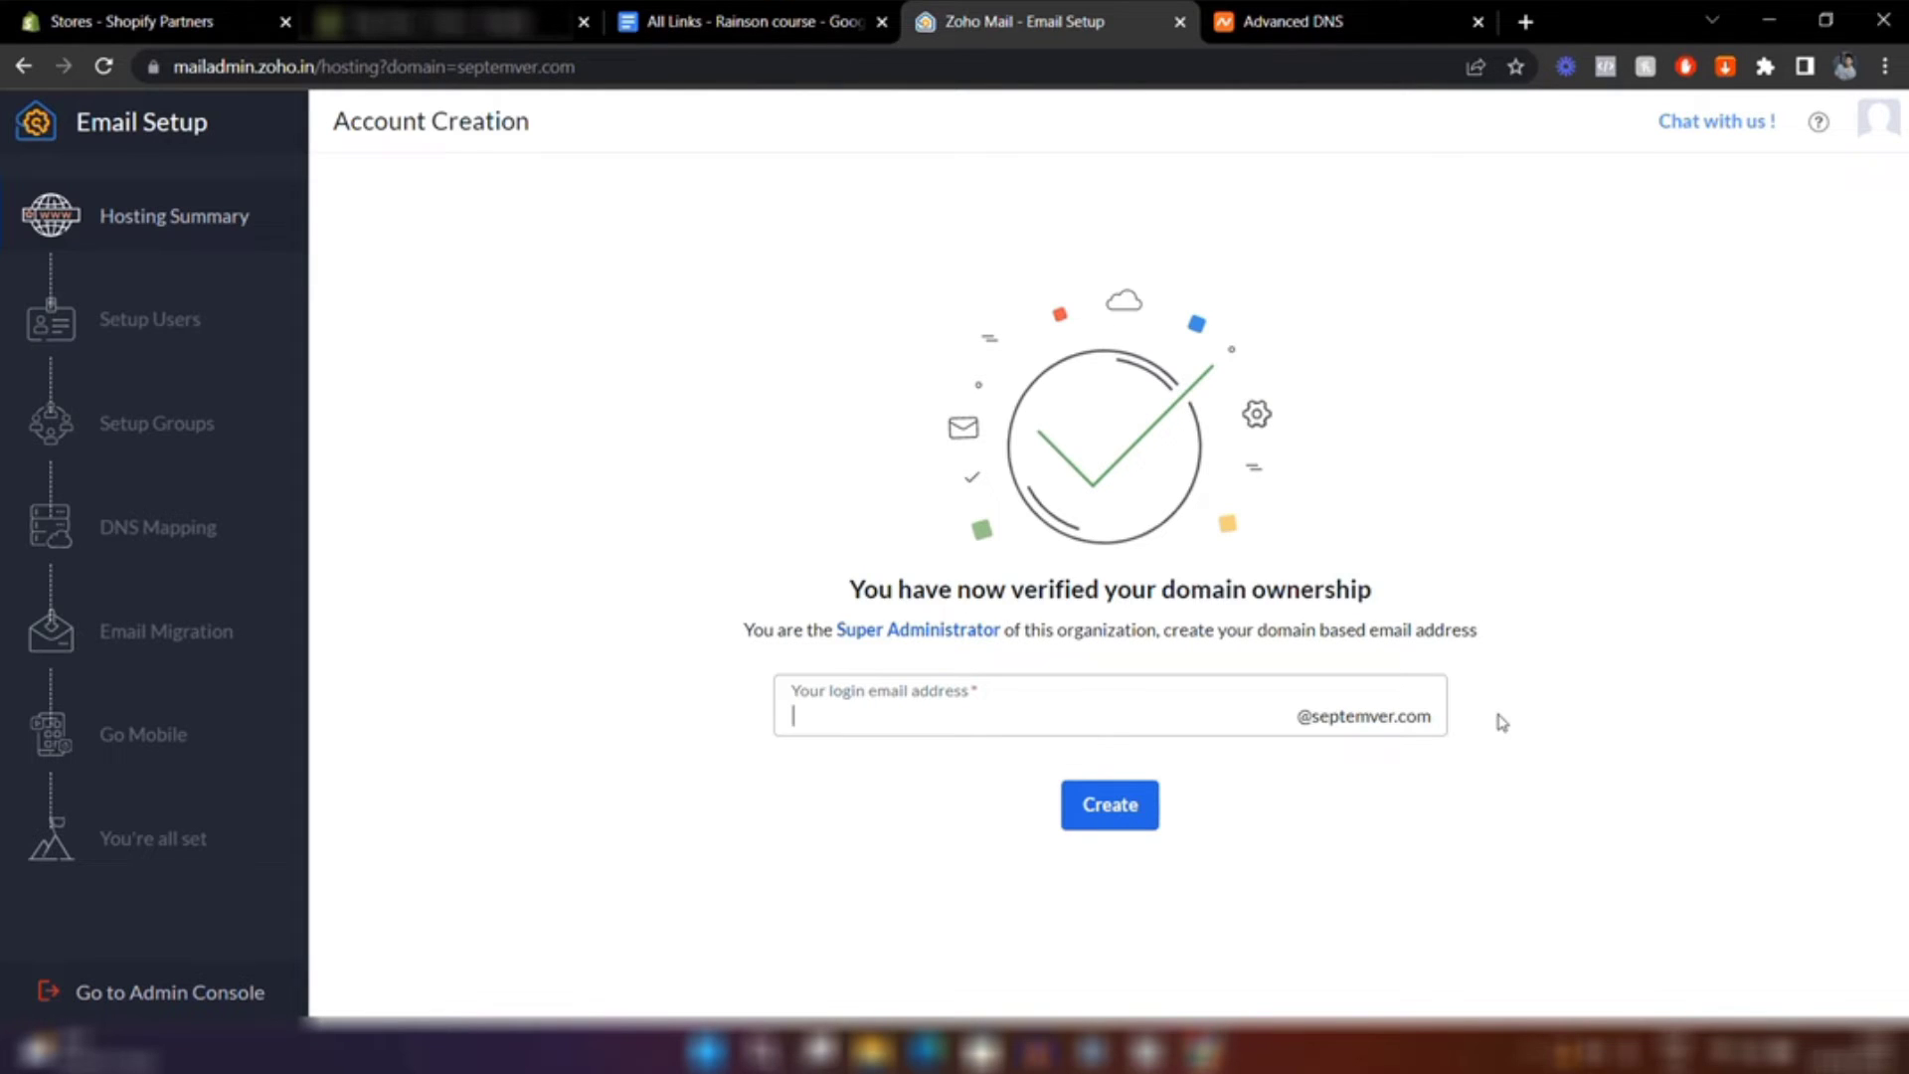
# Create the super administrator login with the username admin
pyautogui.write('admin')
pyautogui.click(1114, 816)
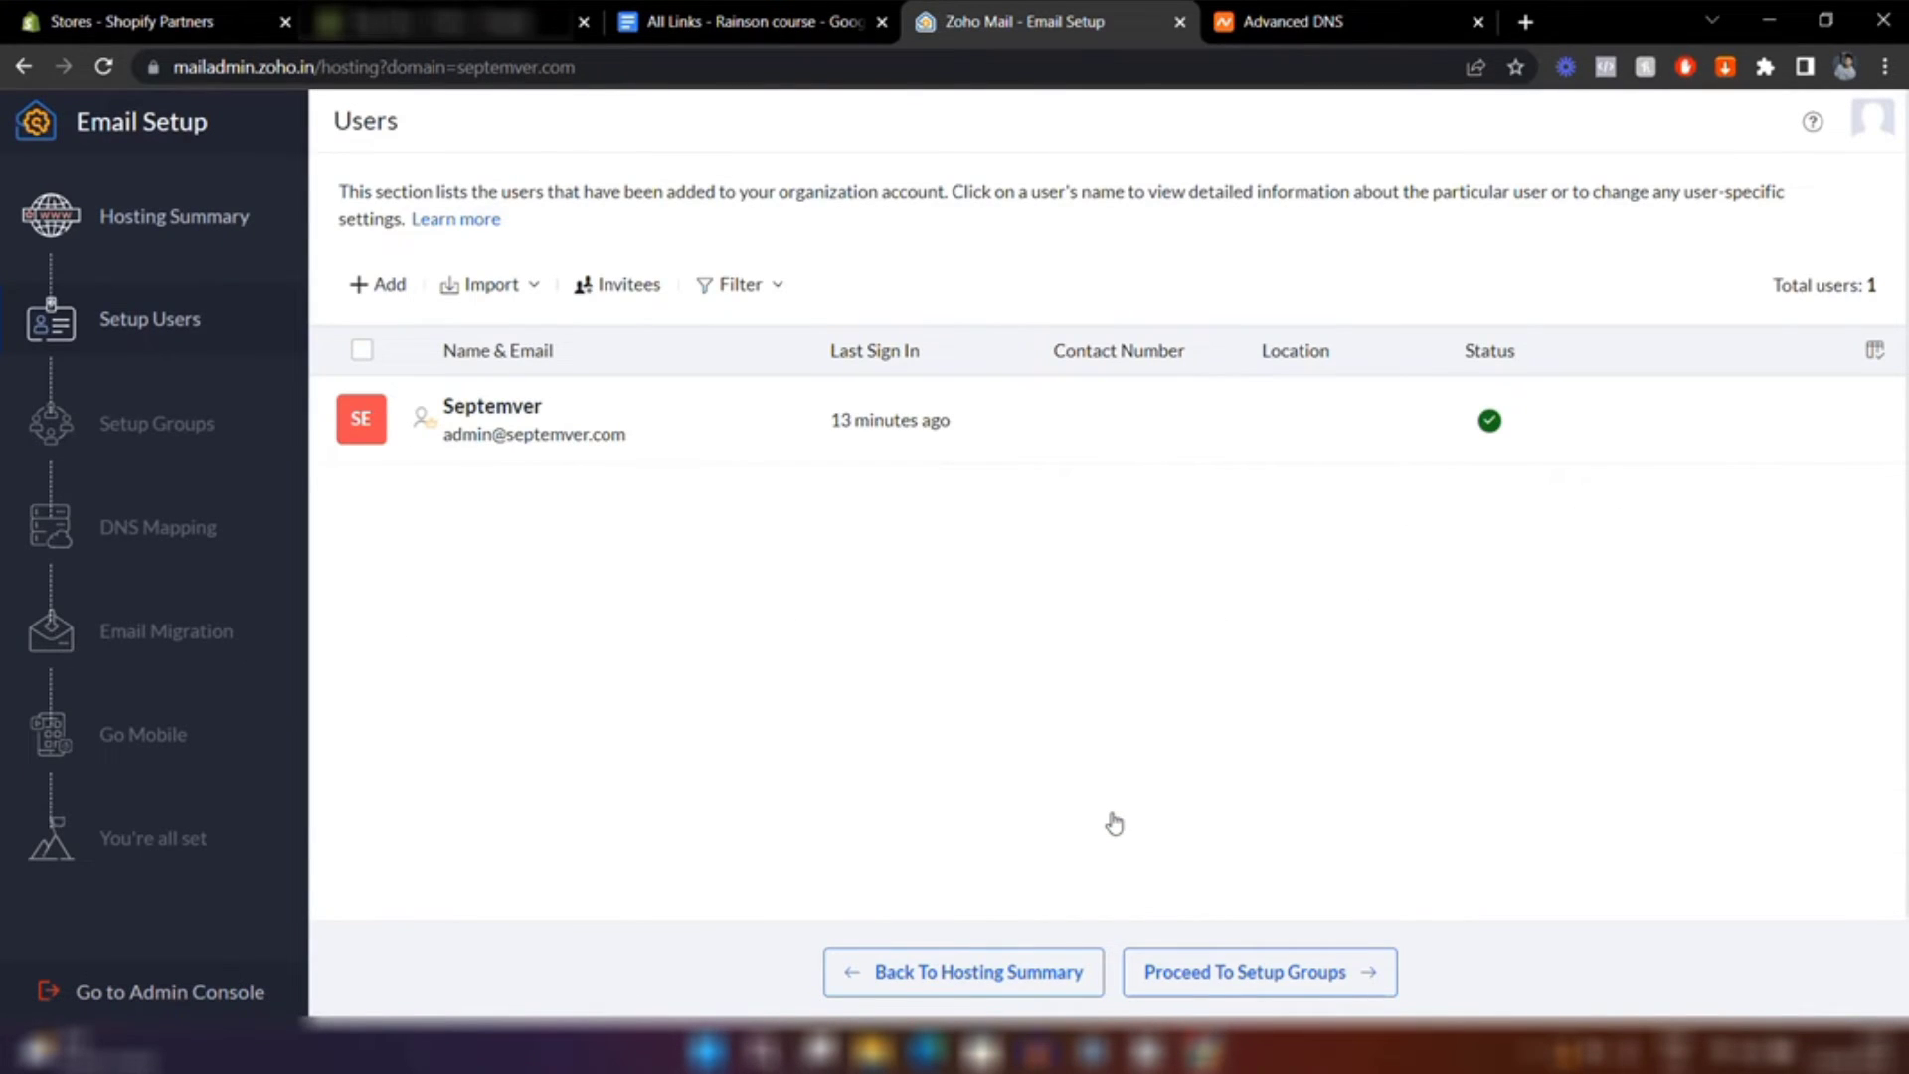
# Review the Septemver admin user's personal information, then go back to the users list
pyautogui.click(571, 458)
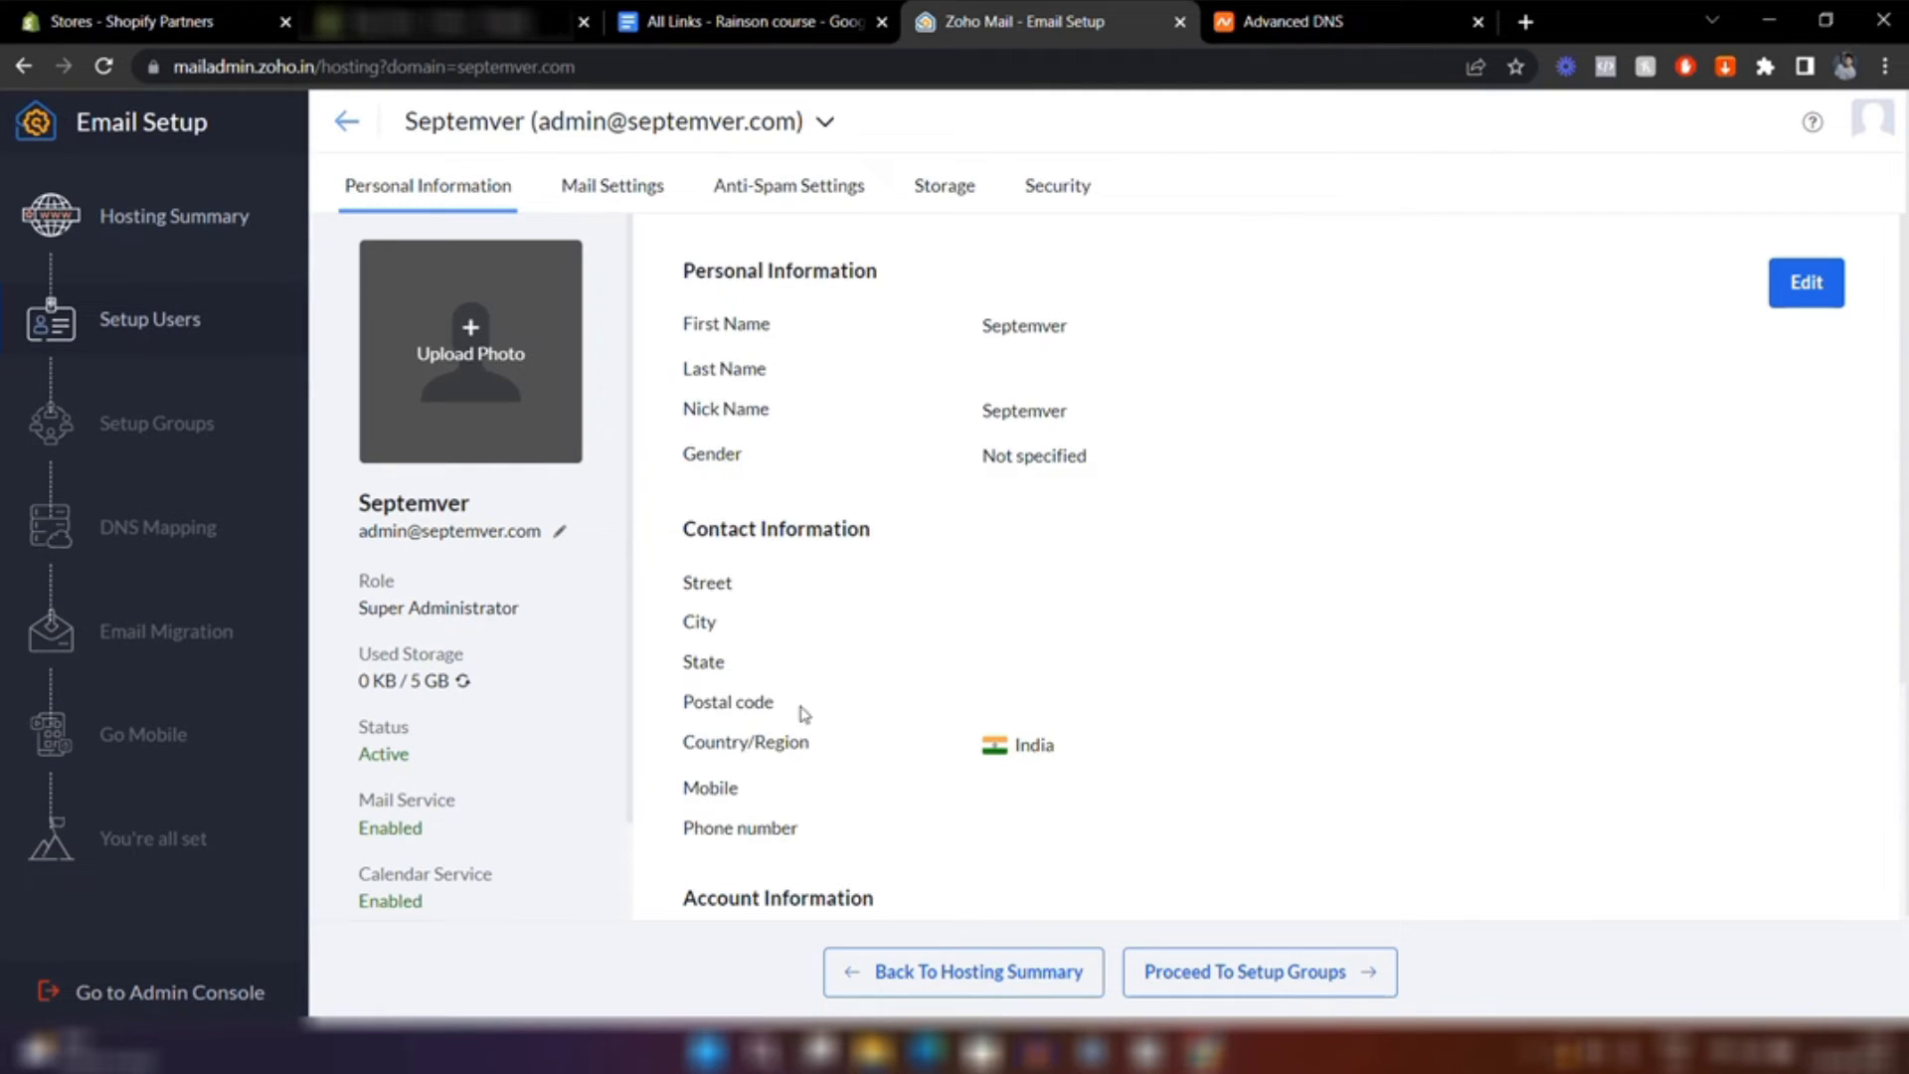
pyautogui.scroll(-3, 873, 724)
pyautogui.scroll(3, 873, 724)
pyautogui.click(346, 121)
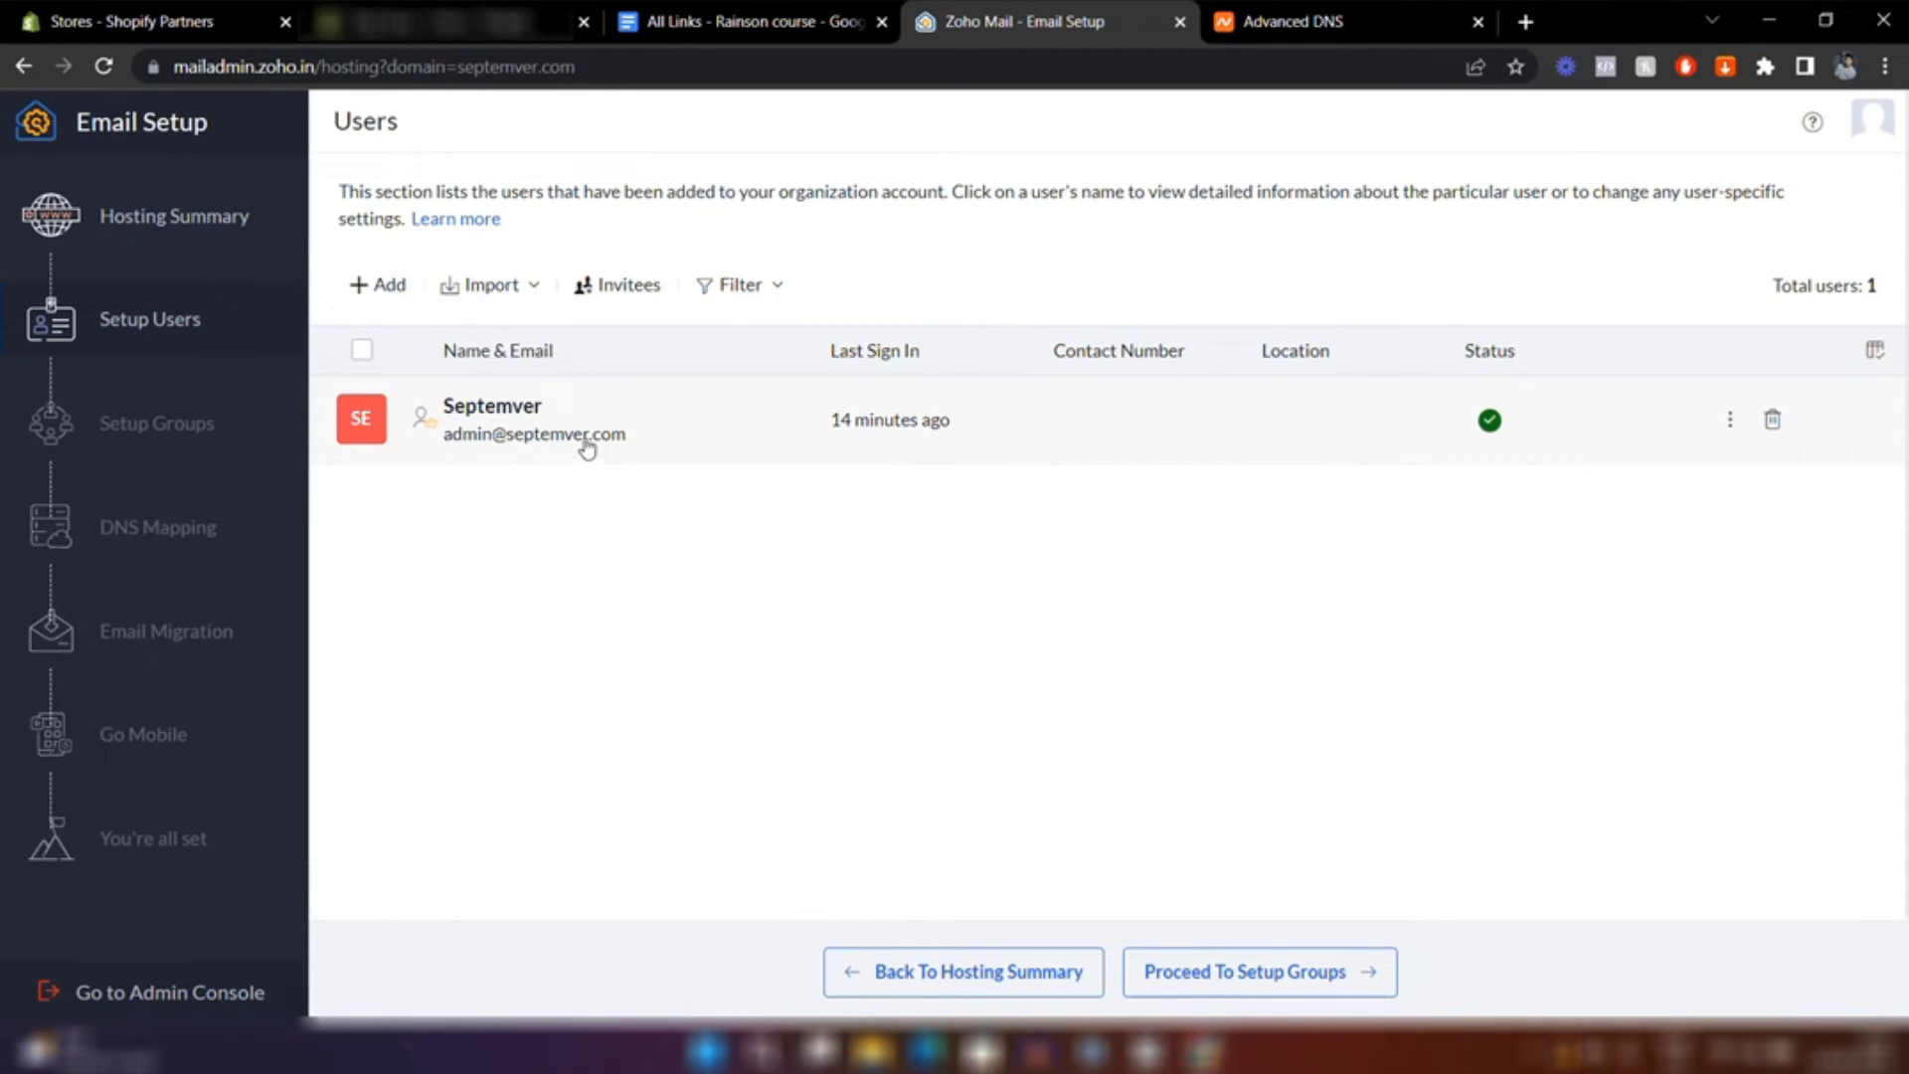
# Start a new user named Customer Support with username hello
pyautogui.click(368, 297)
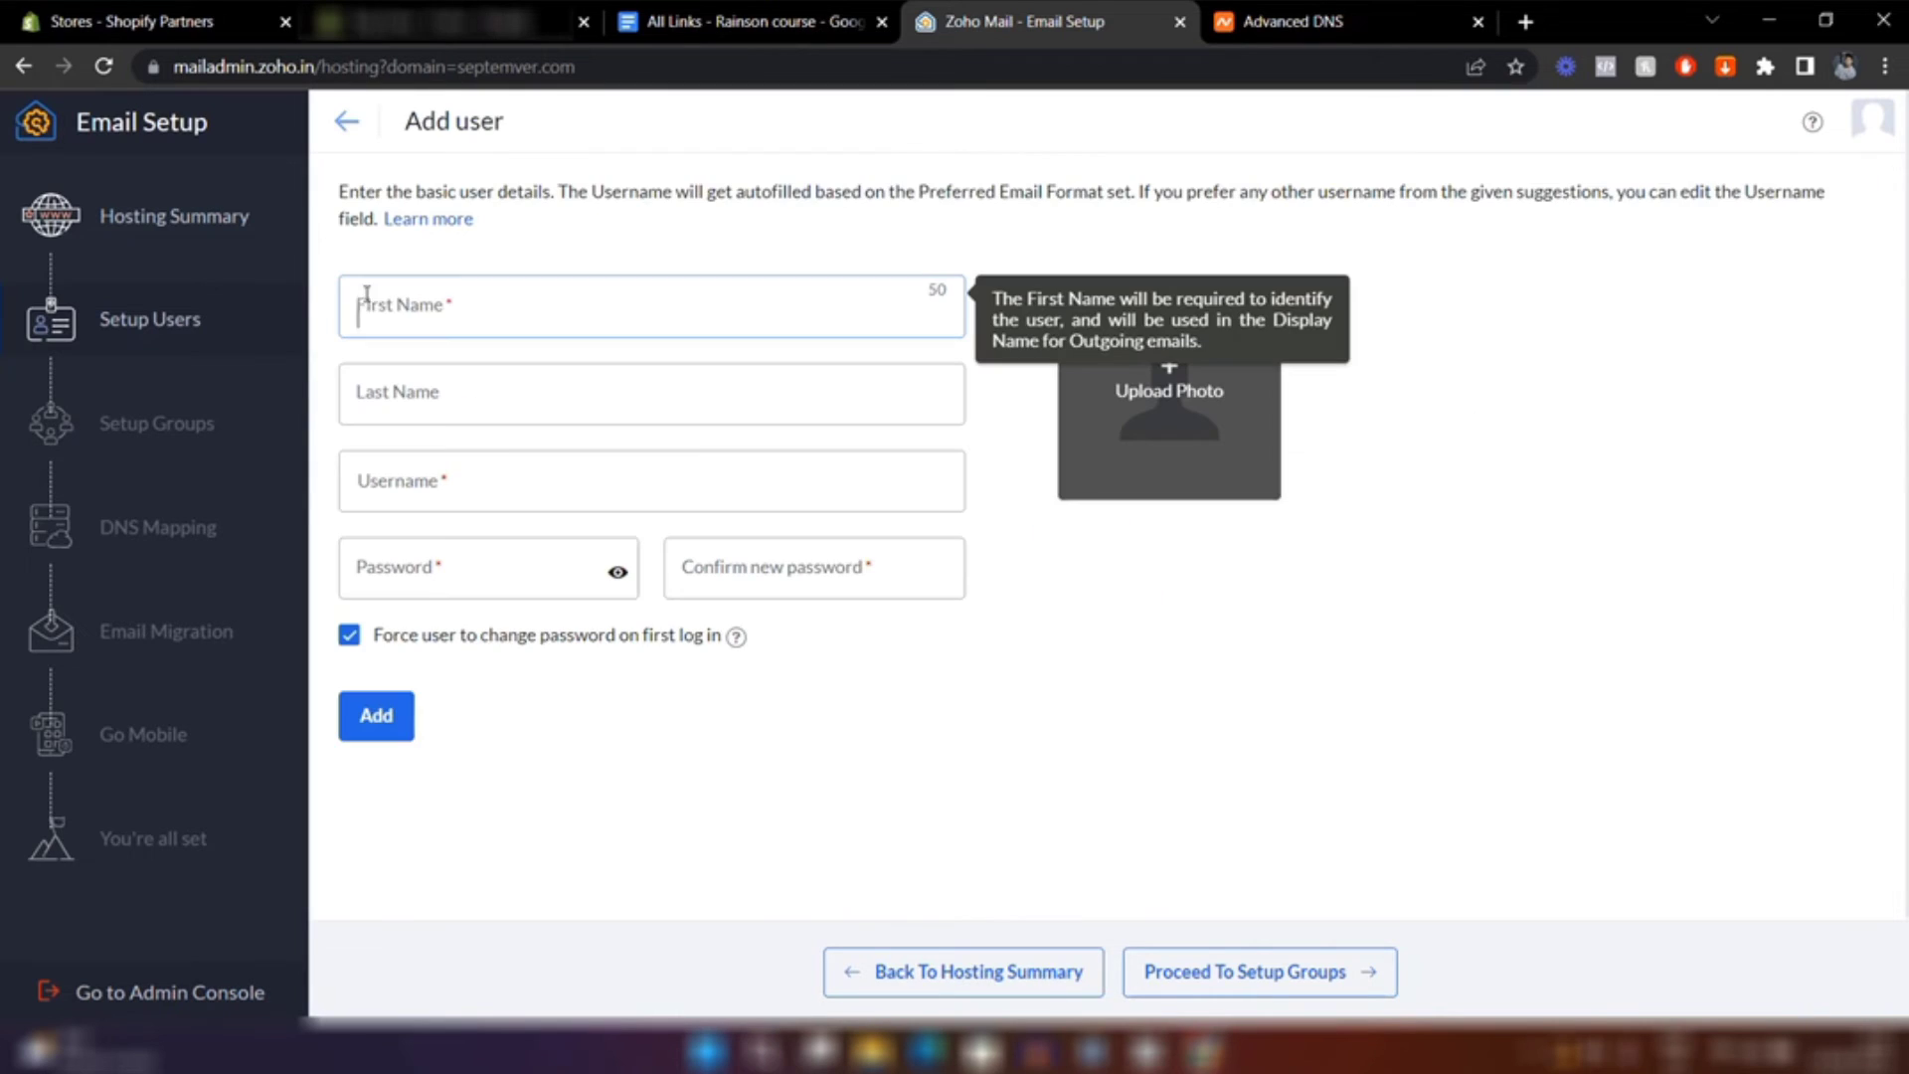
pyautogui.write('qustomer')
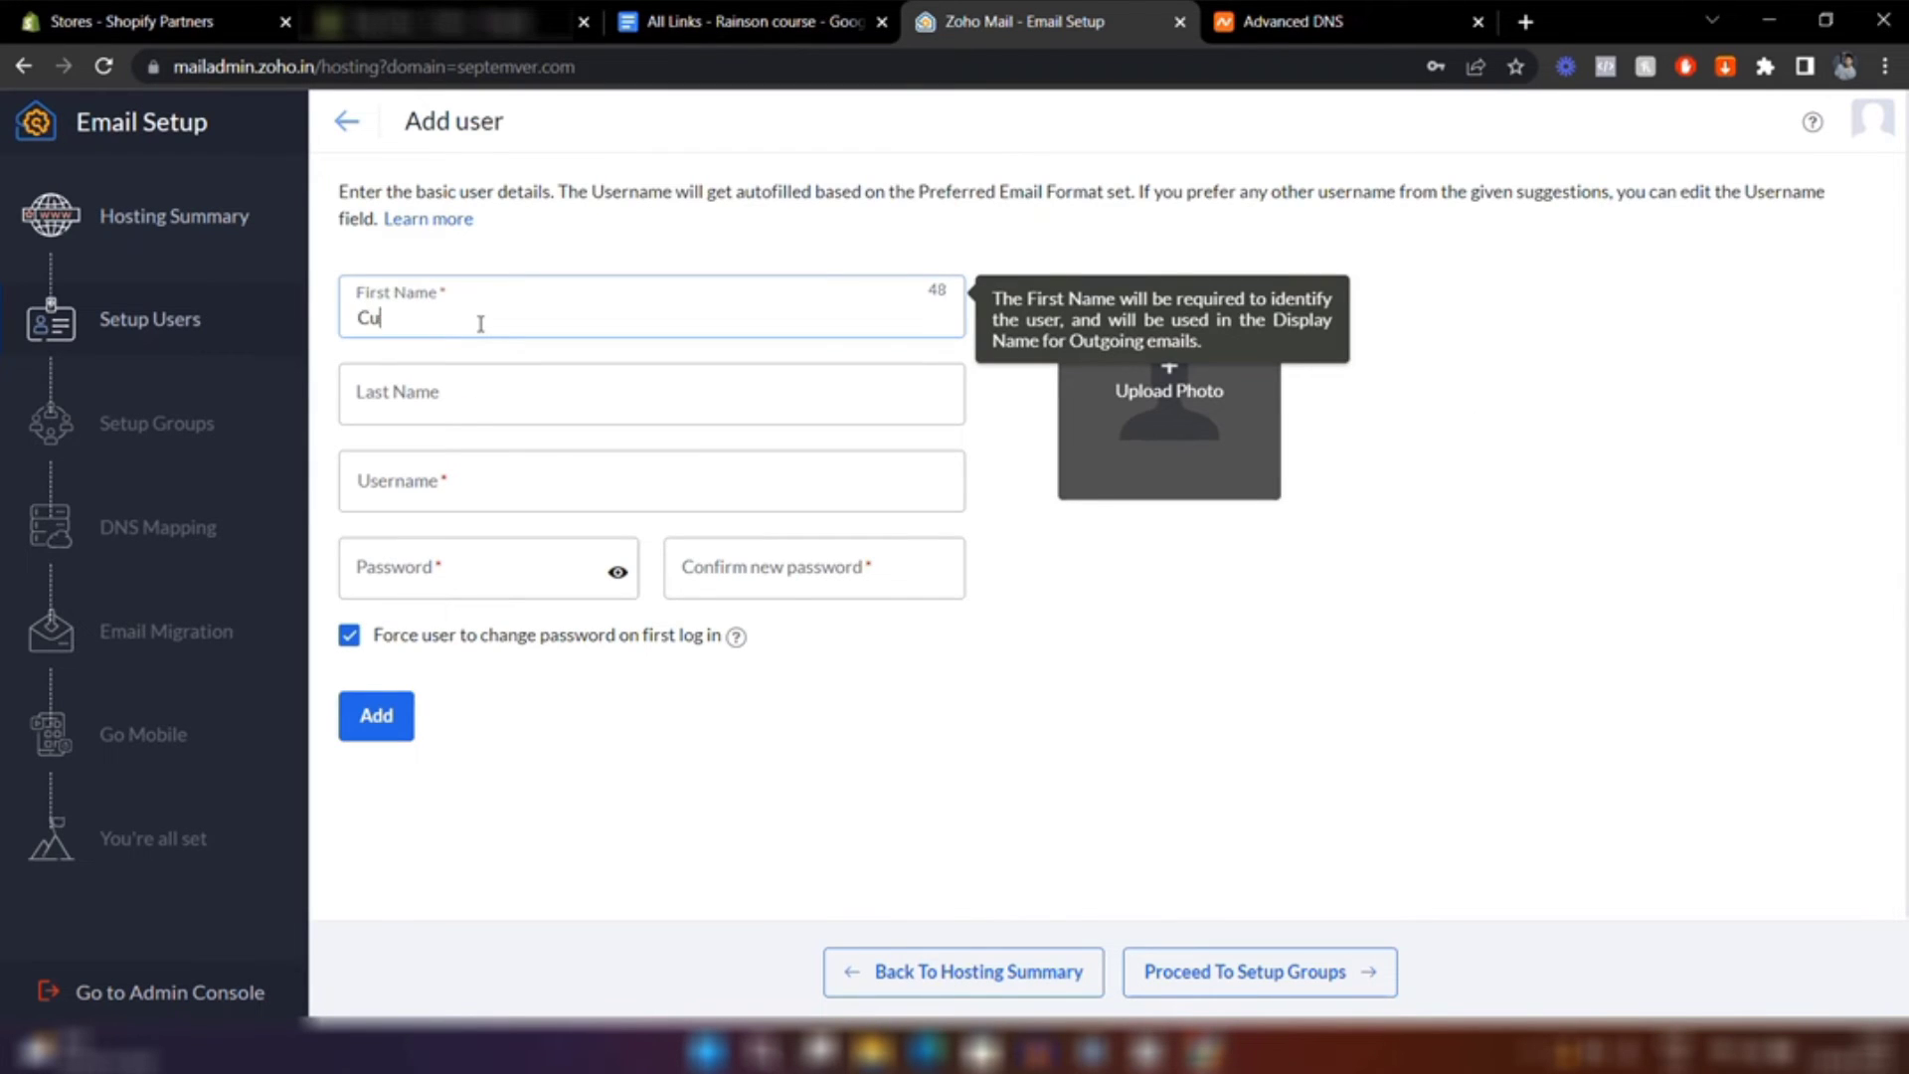
pyautogui.click(411, 425)
pyautogui.write('Support')
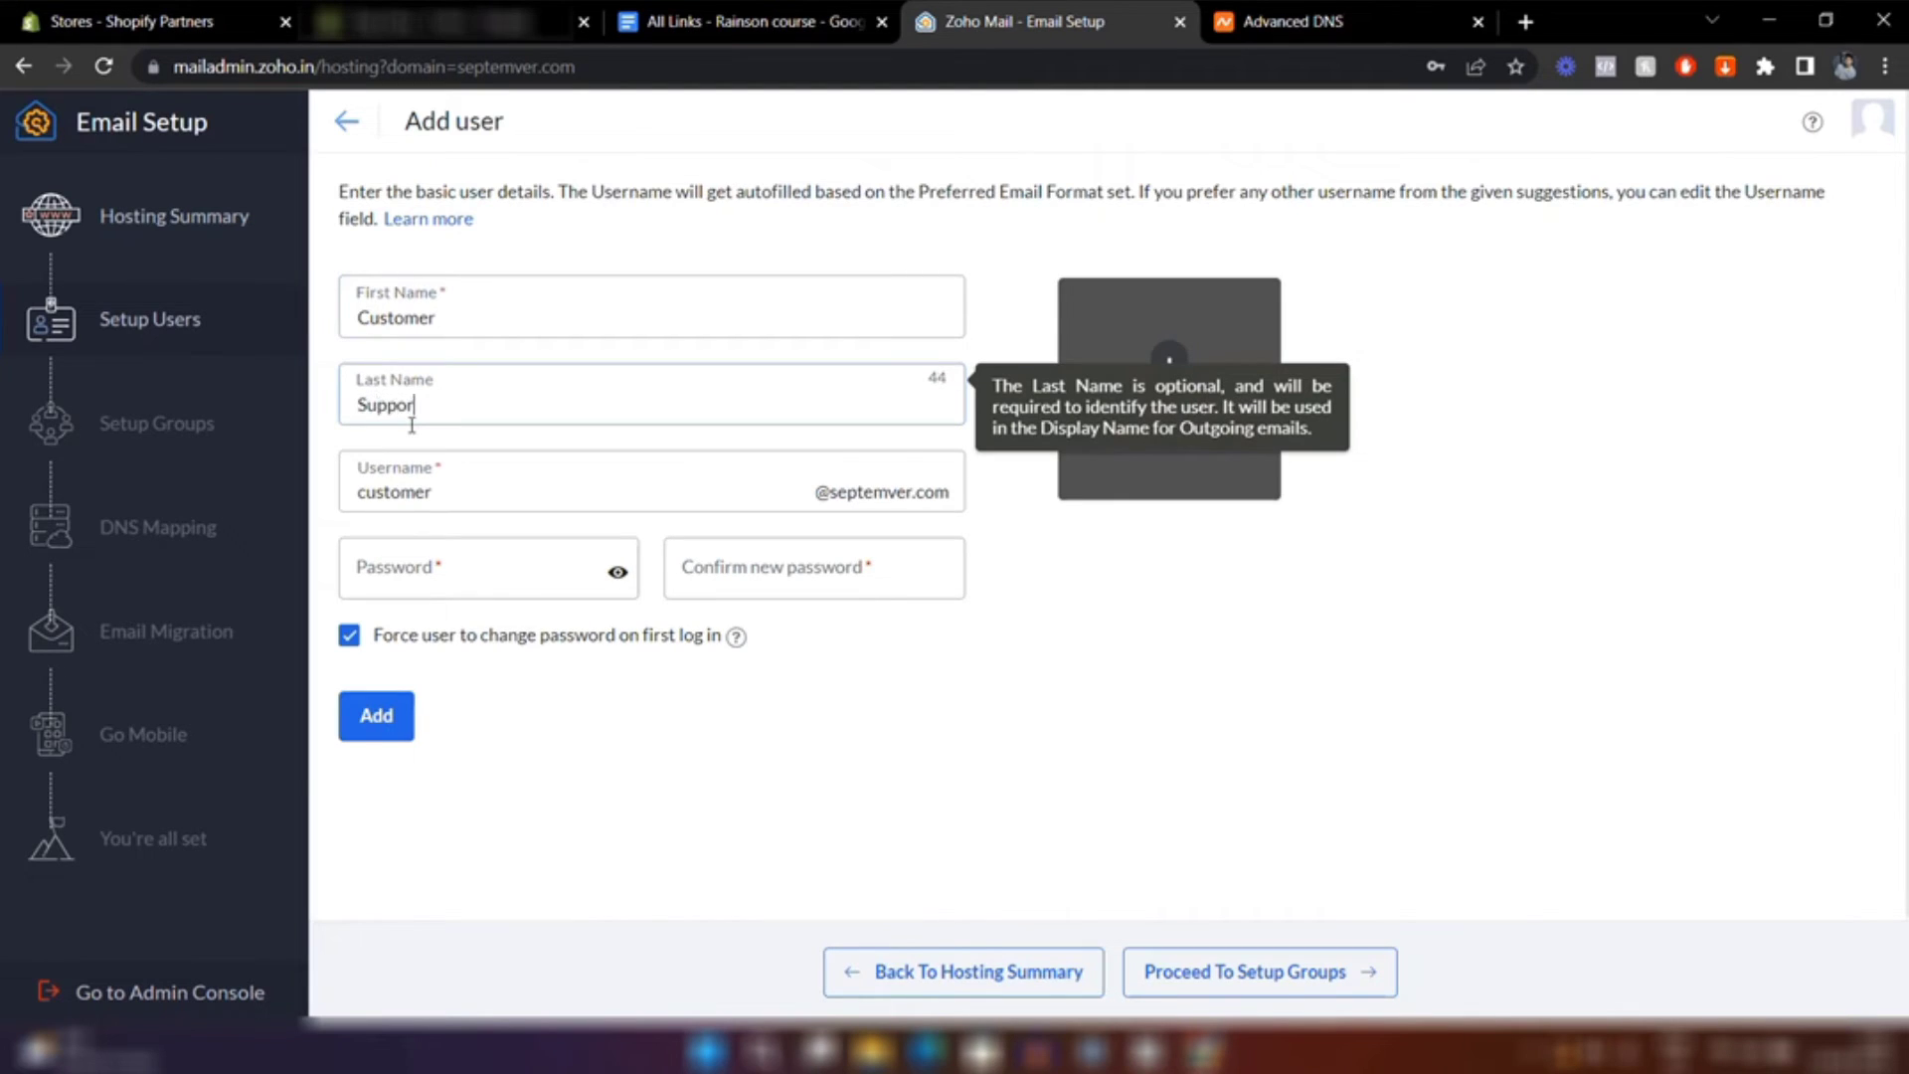
pyautogui.click(436, 506)
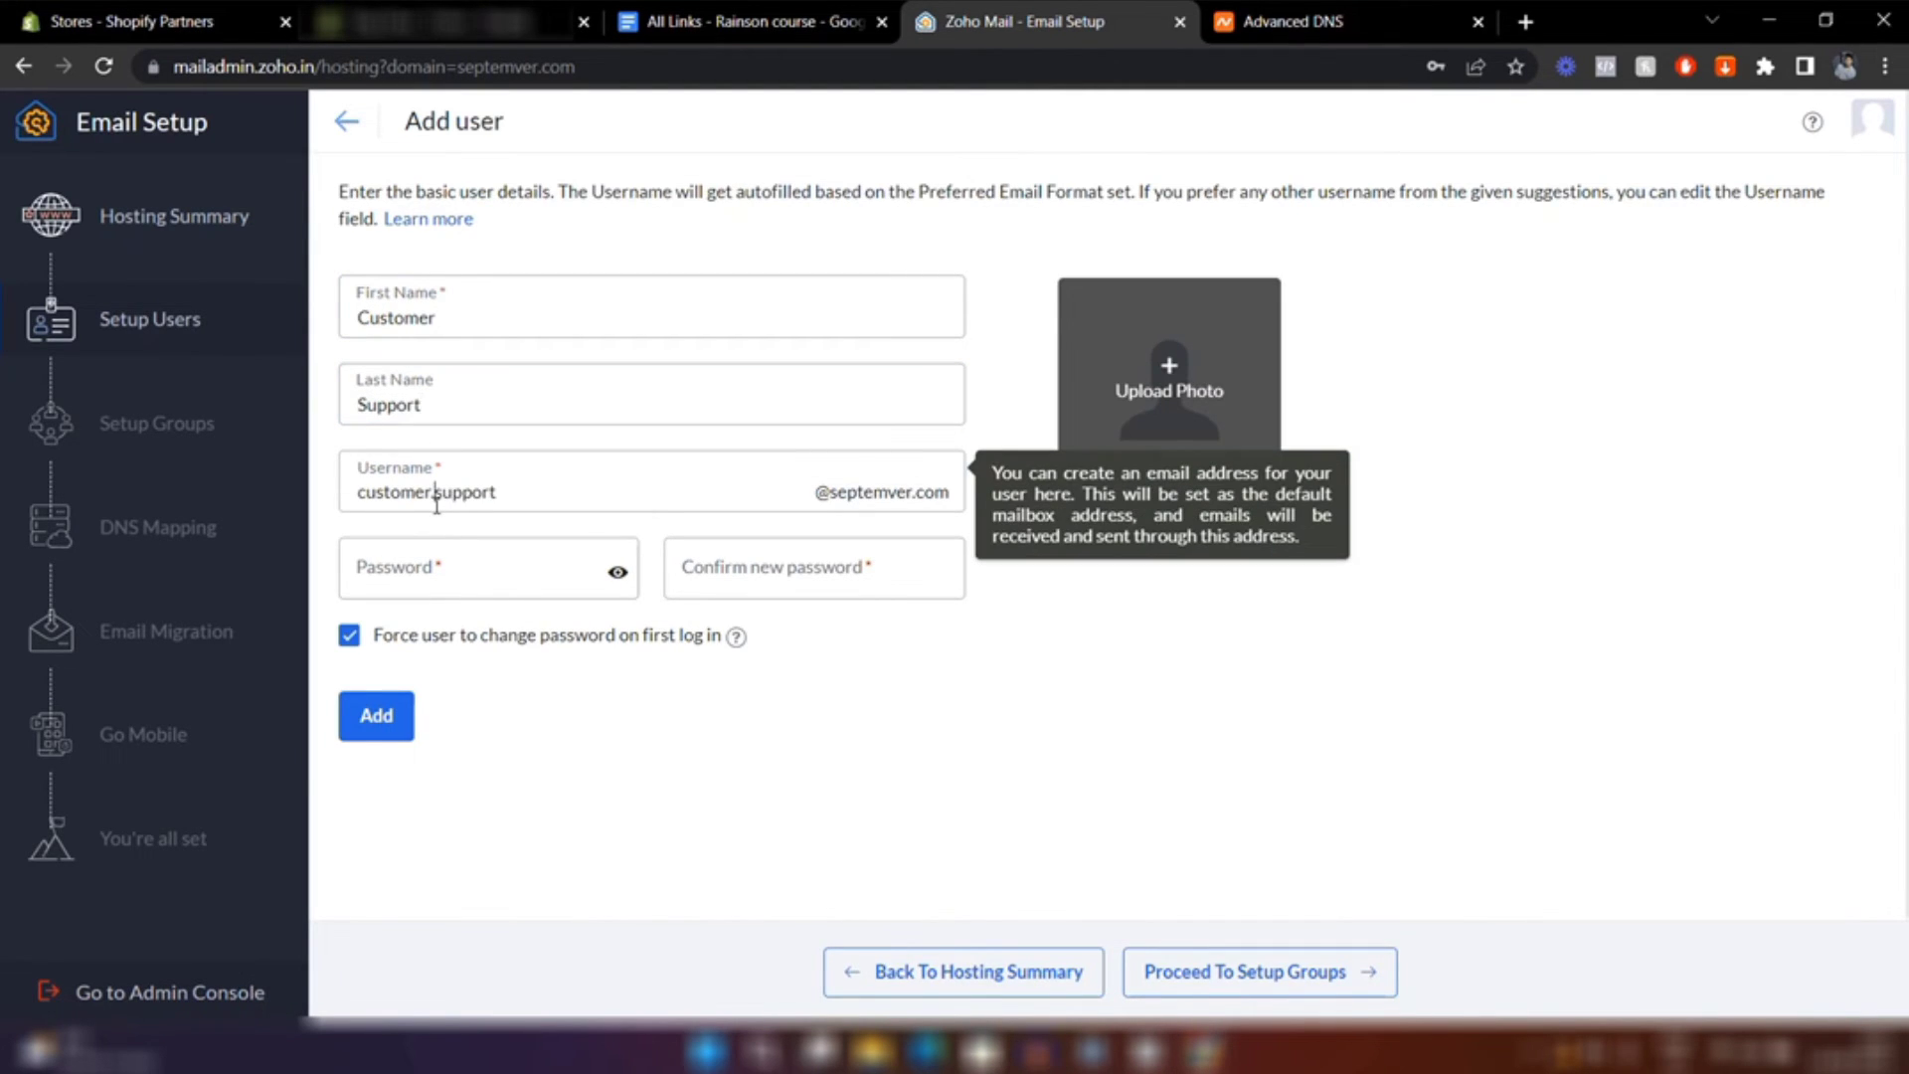
pyautogui.press('BackSpace')
pyautogui.press('BackSpace')
pyautogui.press('BackSpace')
pyautogui.press('BackSpace')
pyautogui.press('BackSpace')
pyautogui.press('BackSpace')
pyautogui.press('BackSpace')
pyautogui.press('BackSpace')
pyautogui.click(460, 493)
pyautogui.press('BackSpace')
pyautogui.press('BackSpace')
pyautogui.press('BackSpace')
pyautogui.press('BackSpace')
pyautogui.press('BackSpace')
pyautogui.press('BackSpace')
pyautogui.press('BackSpace')
pyautogui.write('hello')
# Set the user's password without forcing a change at first login, and add the user
pyautogui.click(478, 565)
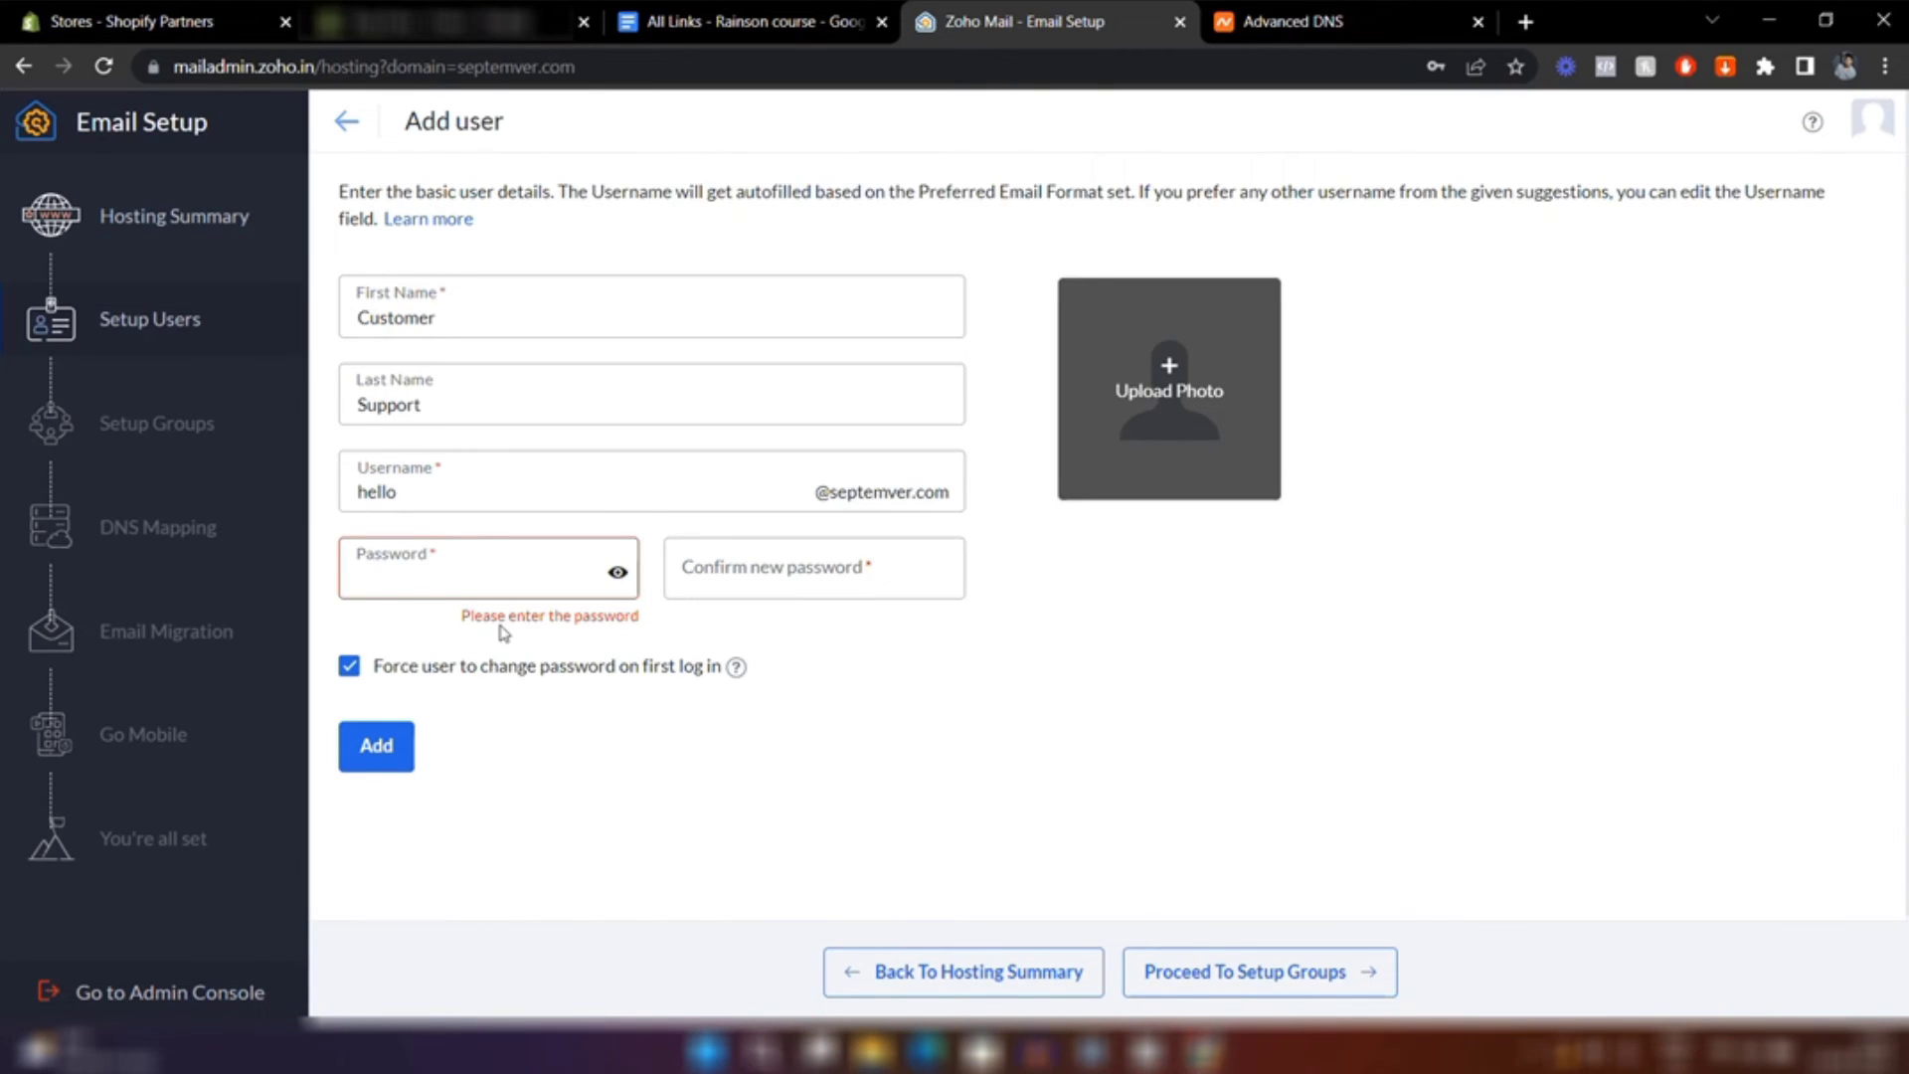
pyautogui.click(349, 673)
pyautogui.click(378, 748)
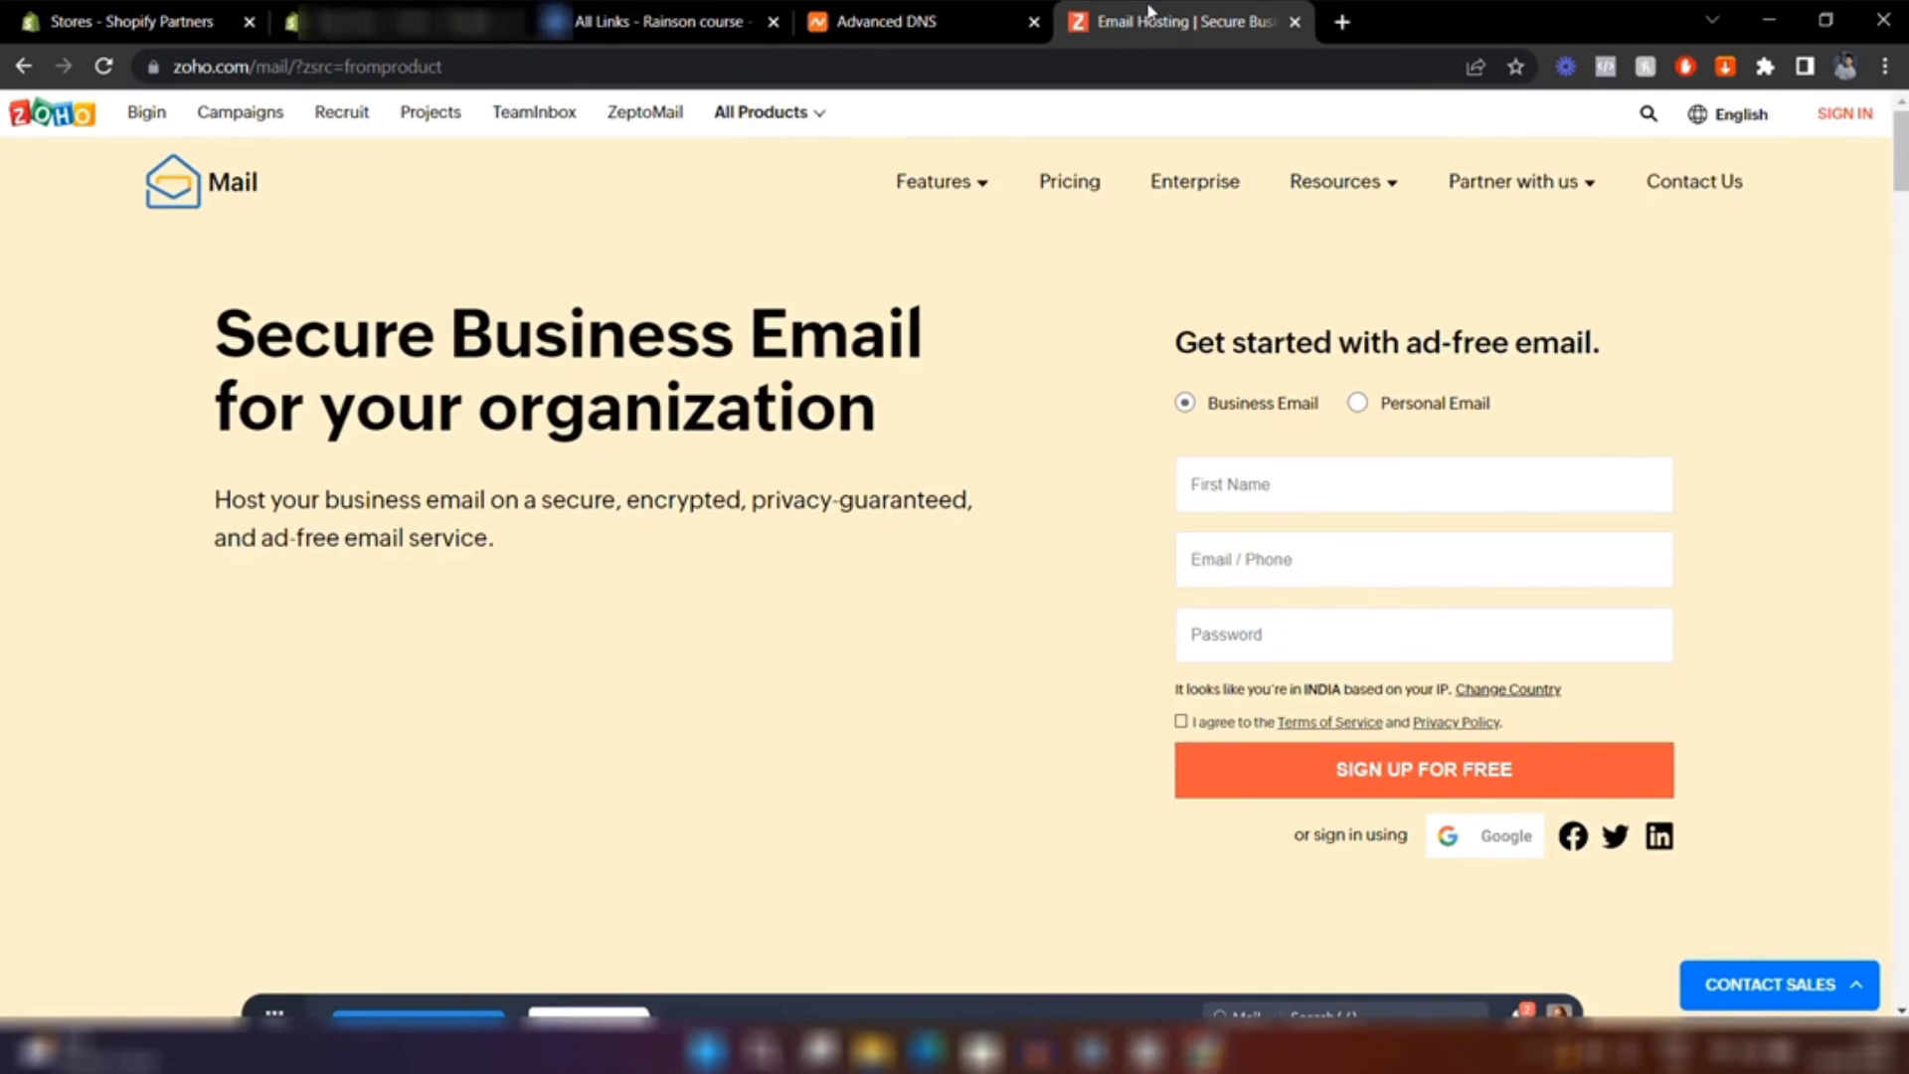
# Sign in through Zoho Accounts as the new hello user using the saved password
pyautogui.click(640, 20)
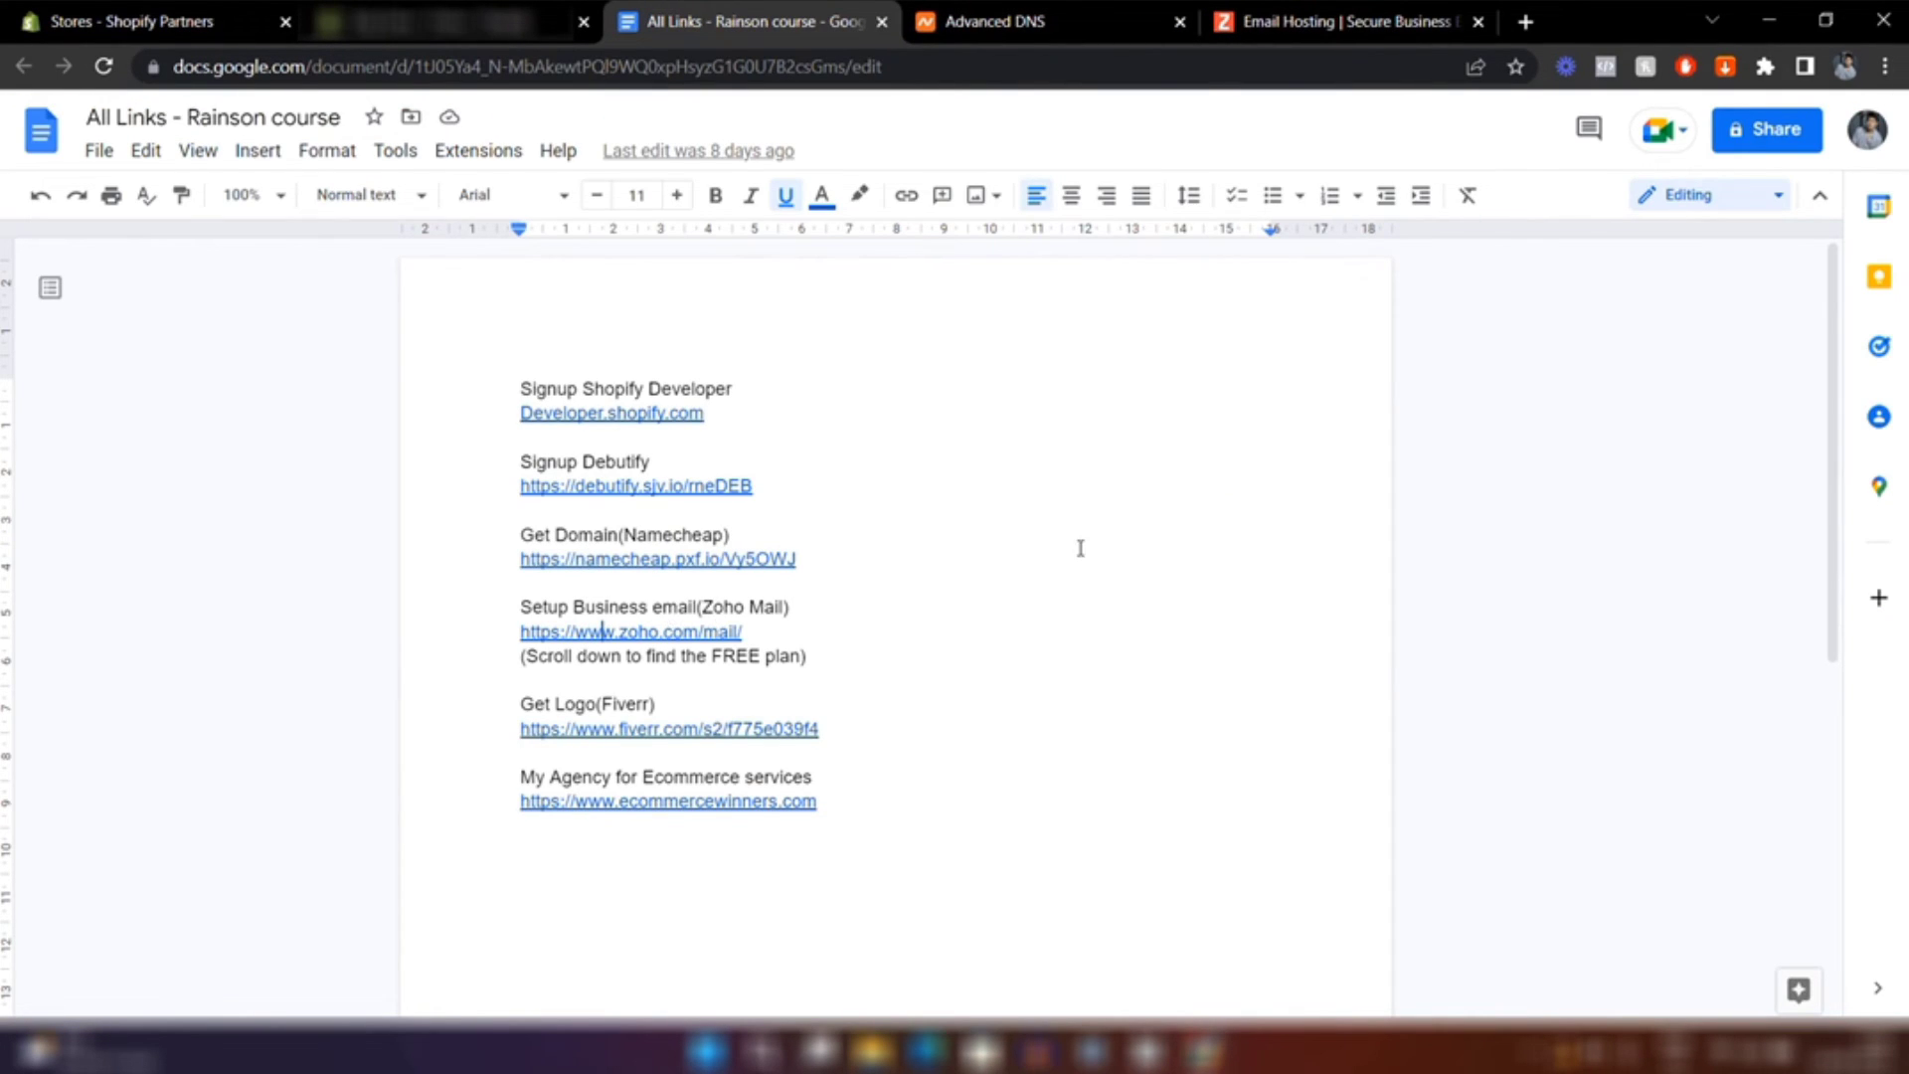
pyautogui.click(1346, 8)
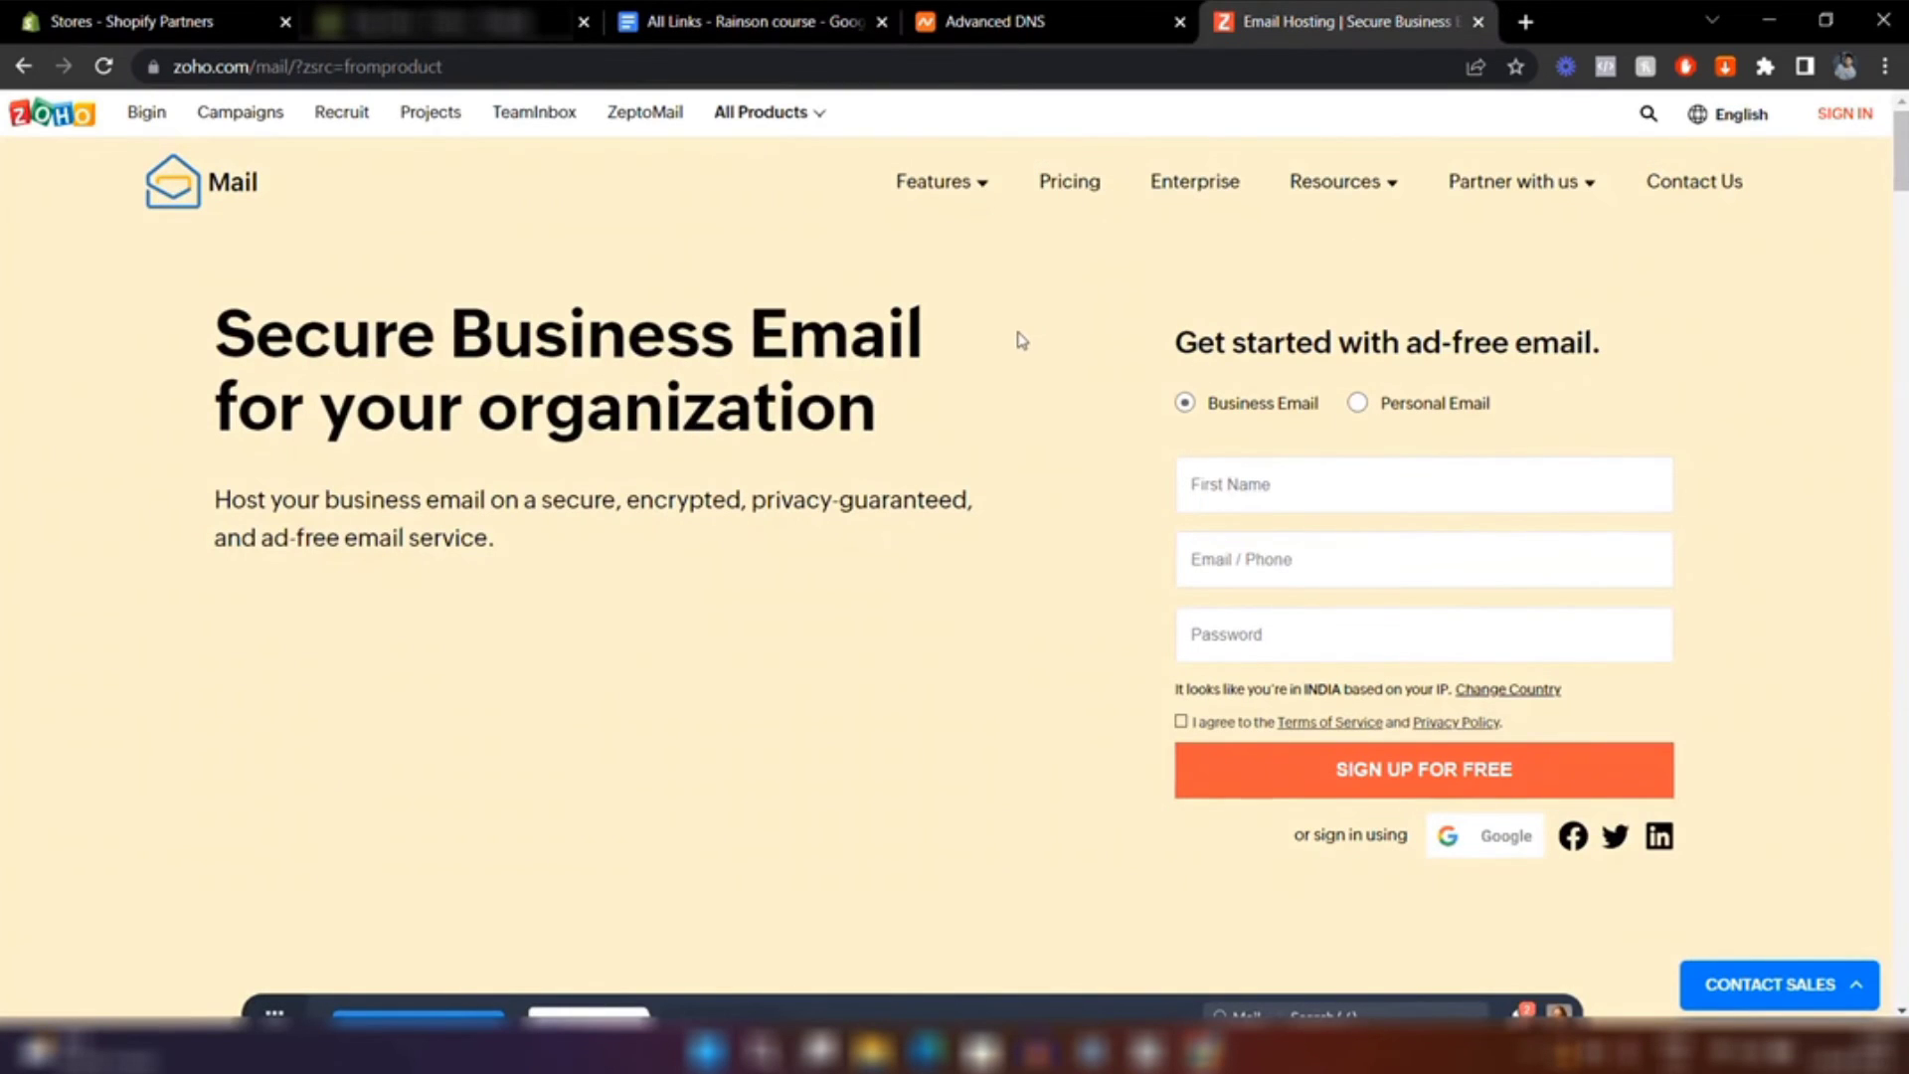
pyautogui.click(1847, 116)
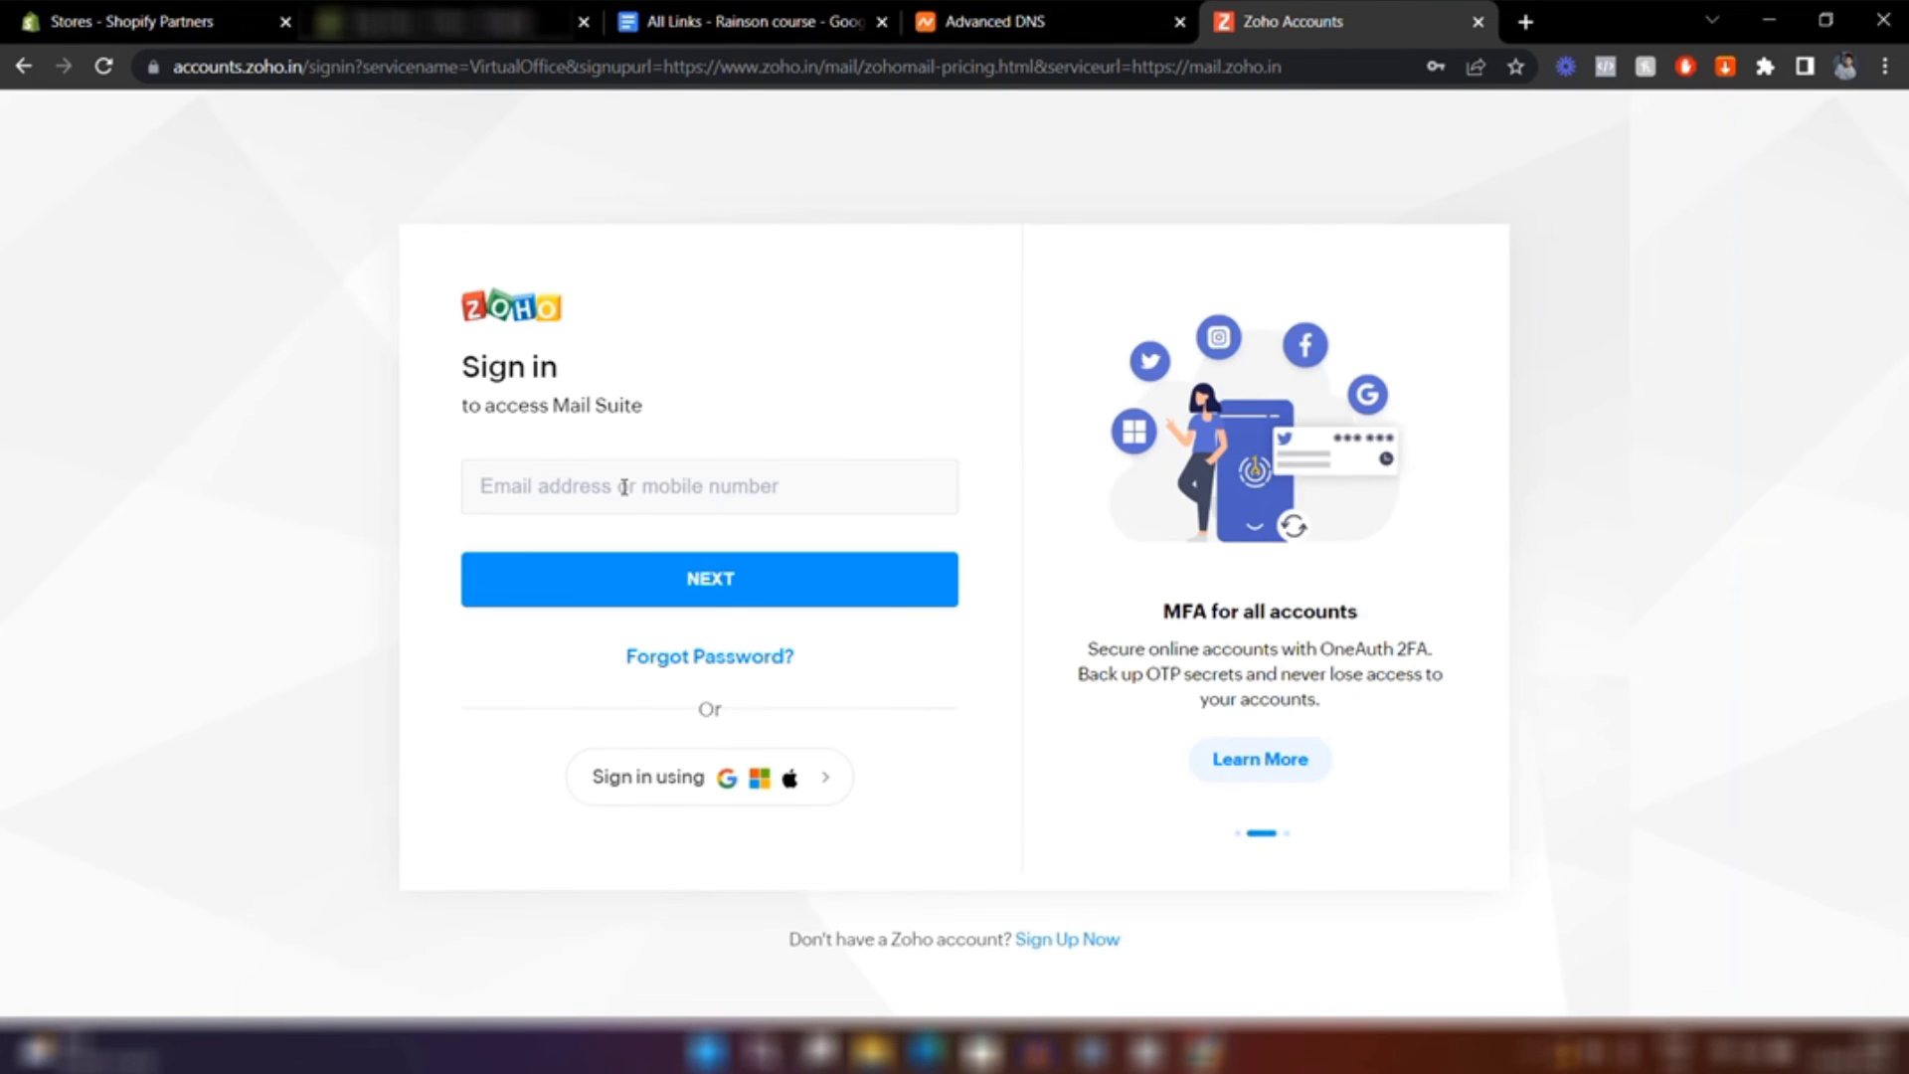
pyautogui.click(623, 486)
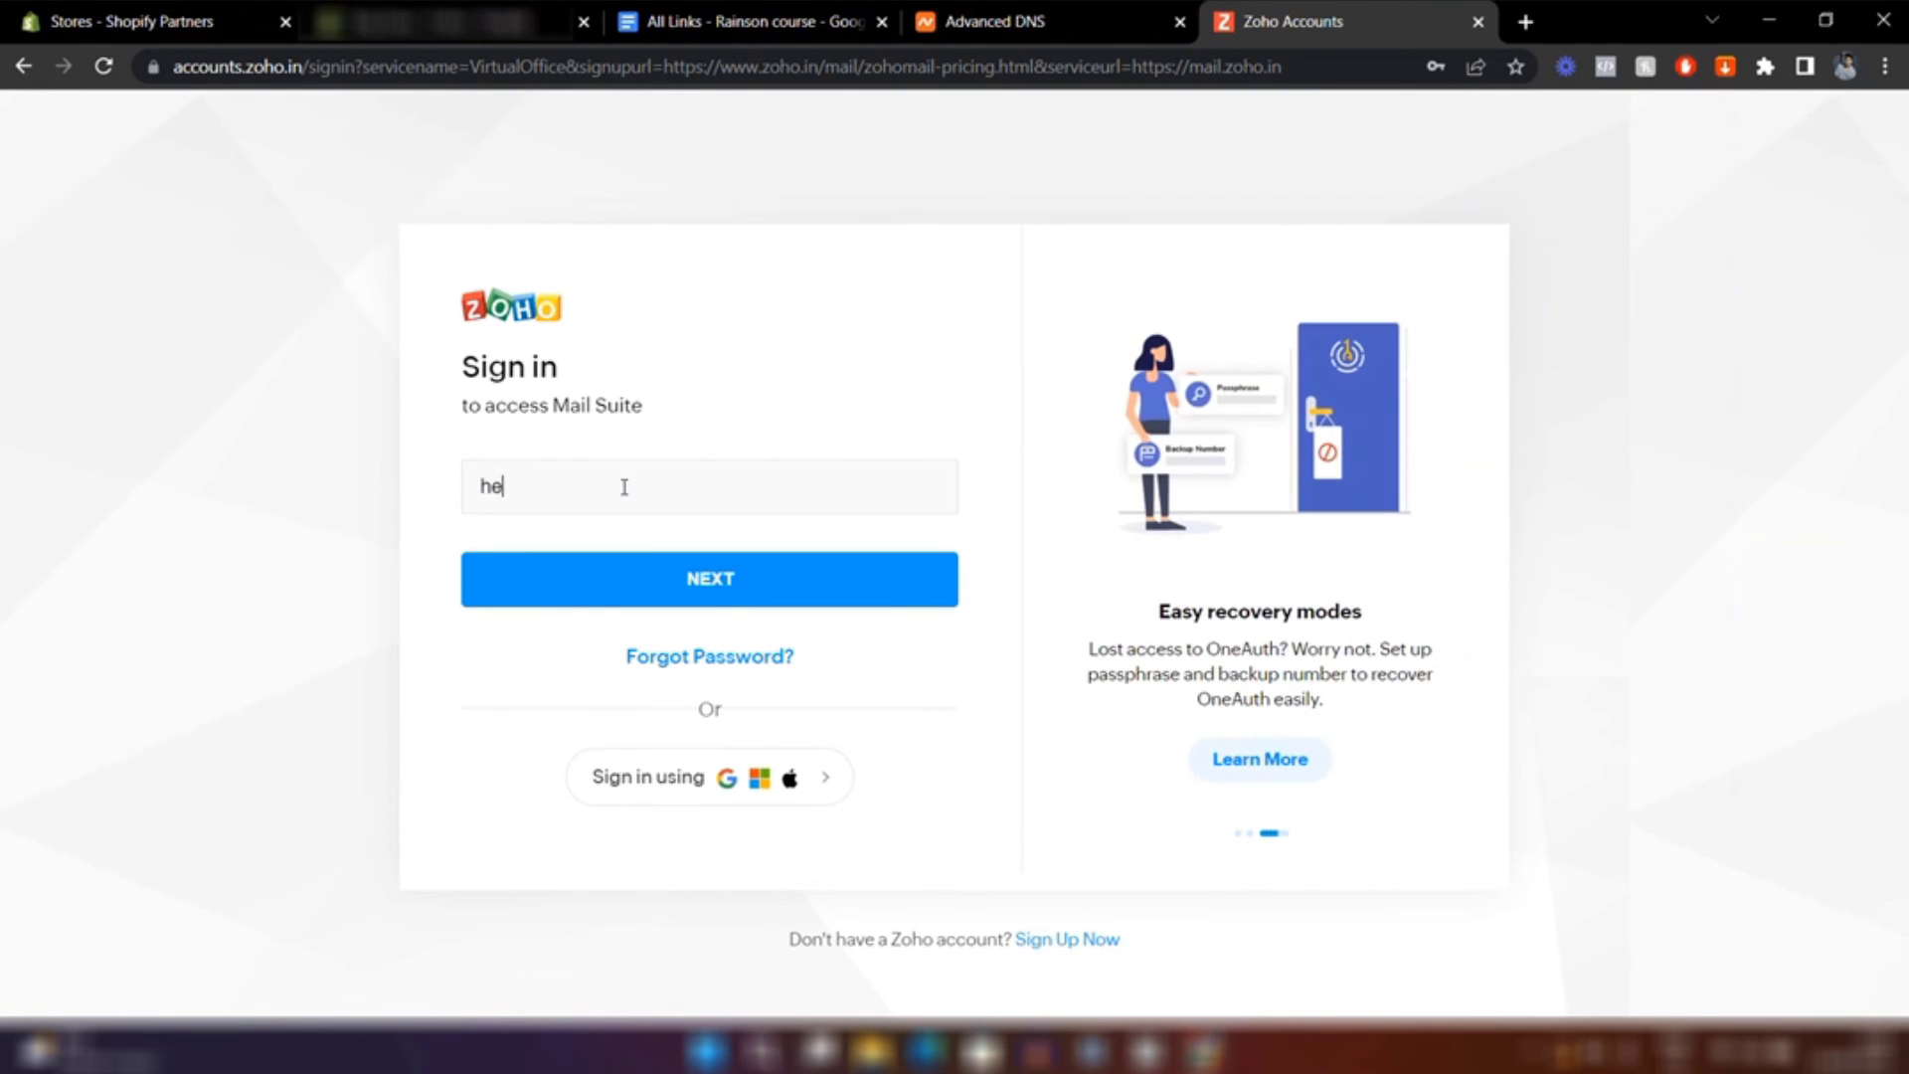
pyautogui.click(694, 596)
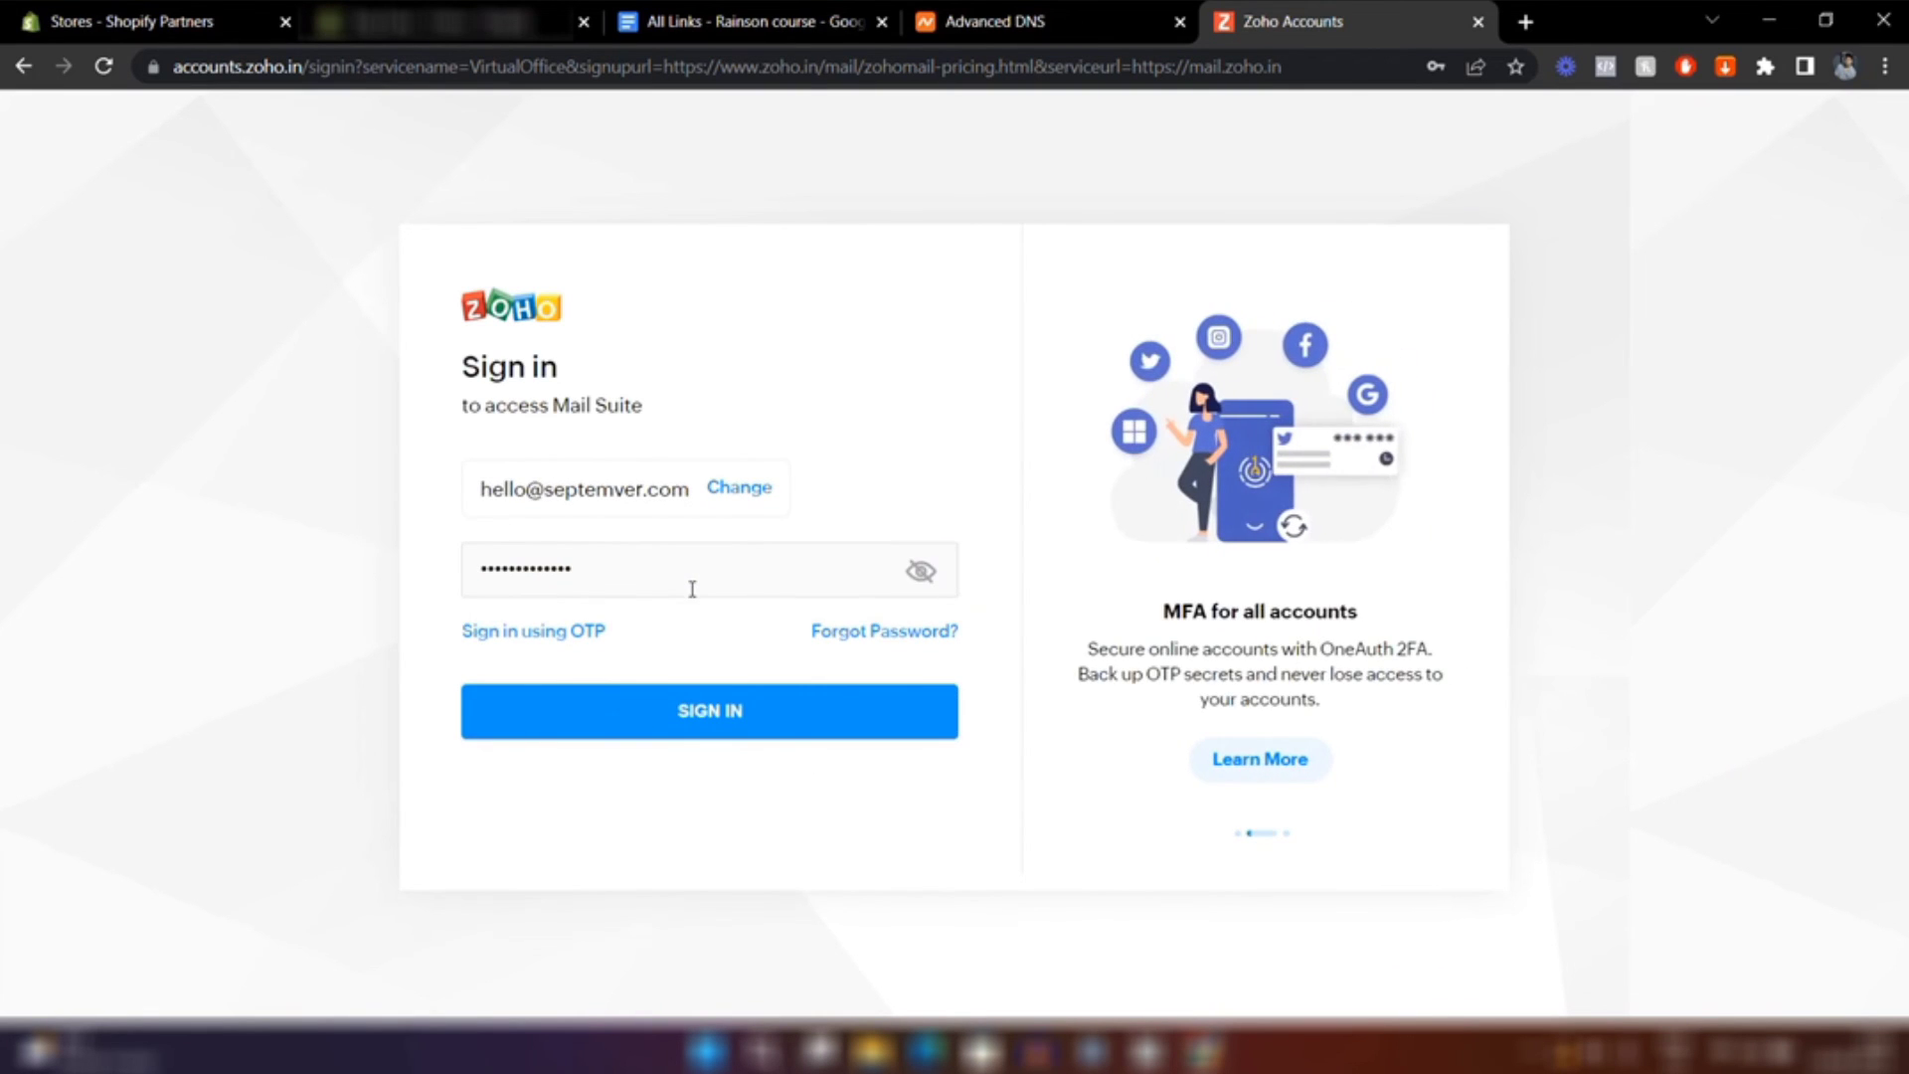
pyautogui.press('Return')
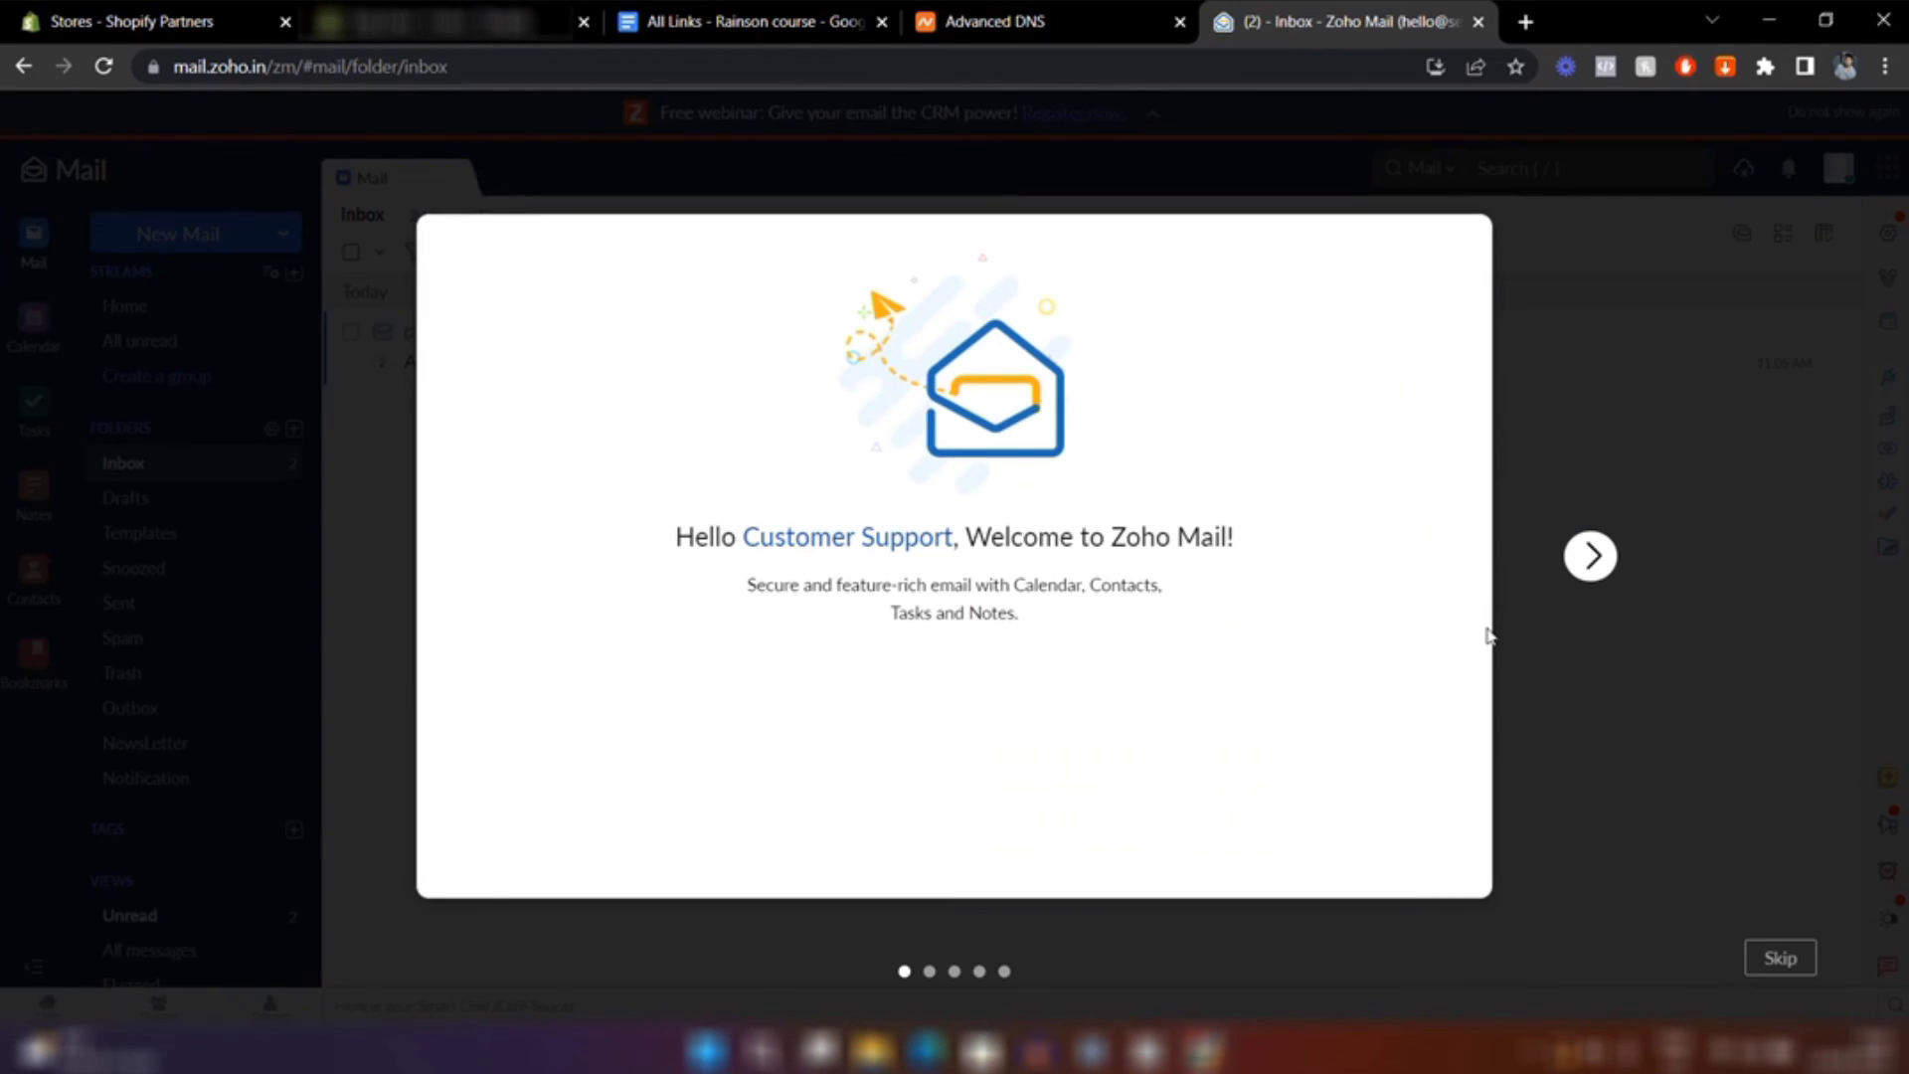
# Skip the welcome tour and close the calendar promotion popup
pyautogui.click(1593, 555)
pyautogui.click(1780, 957)
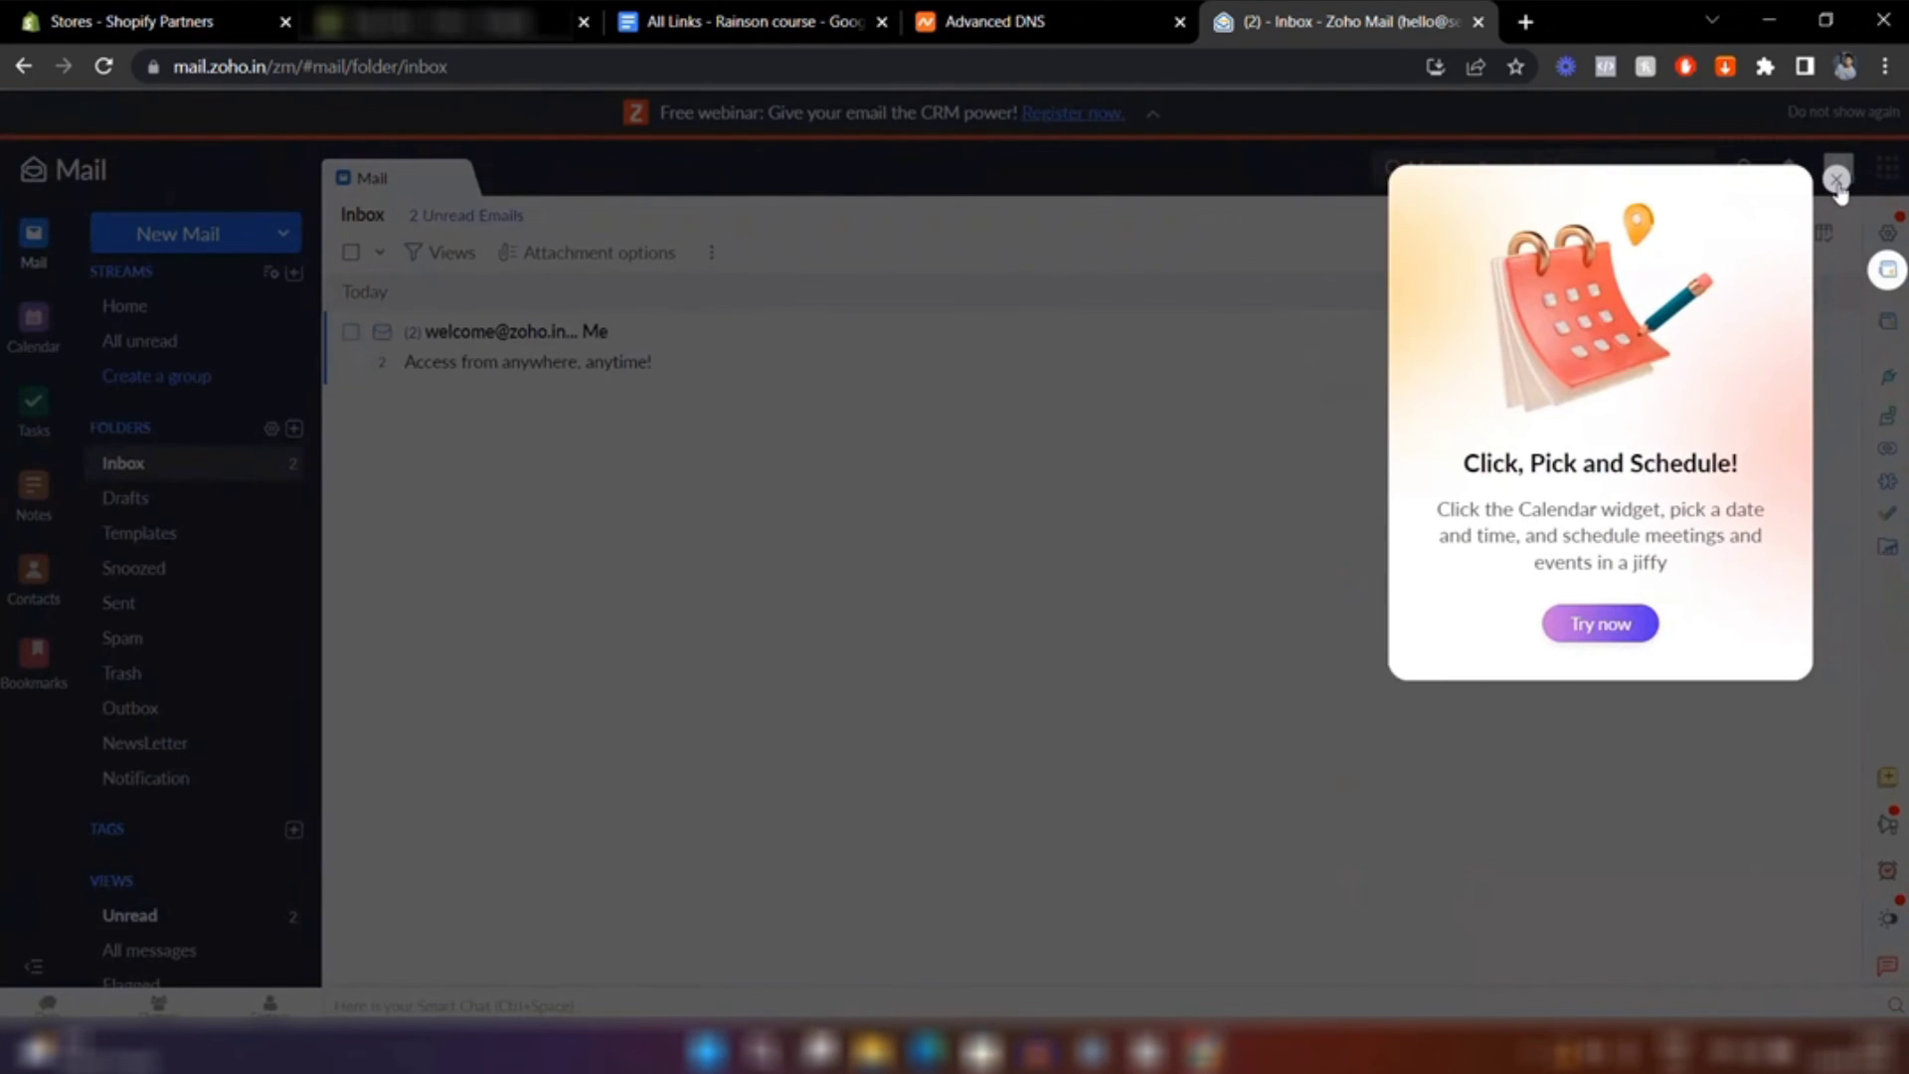
pyautogui.click(1884, 179)
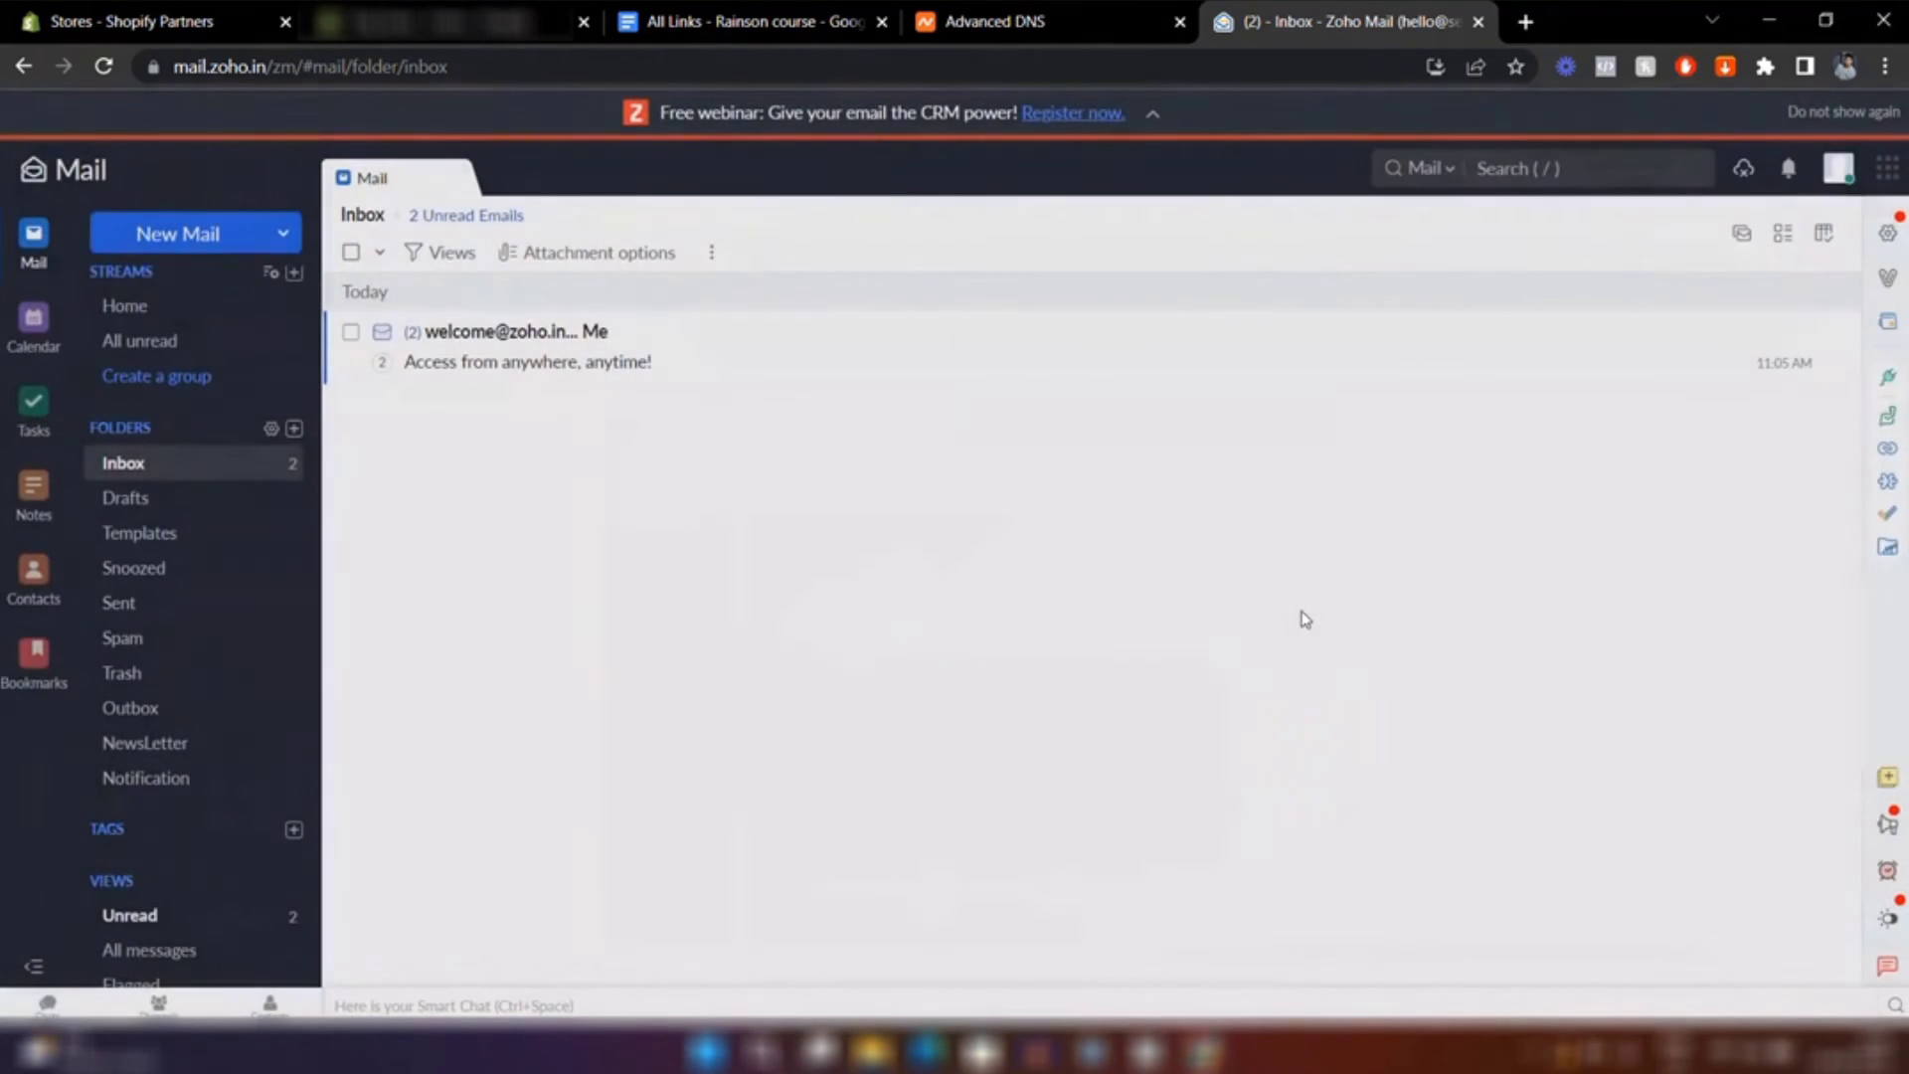